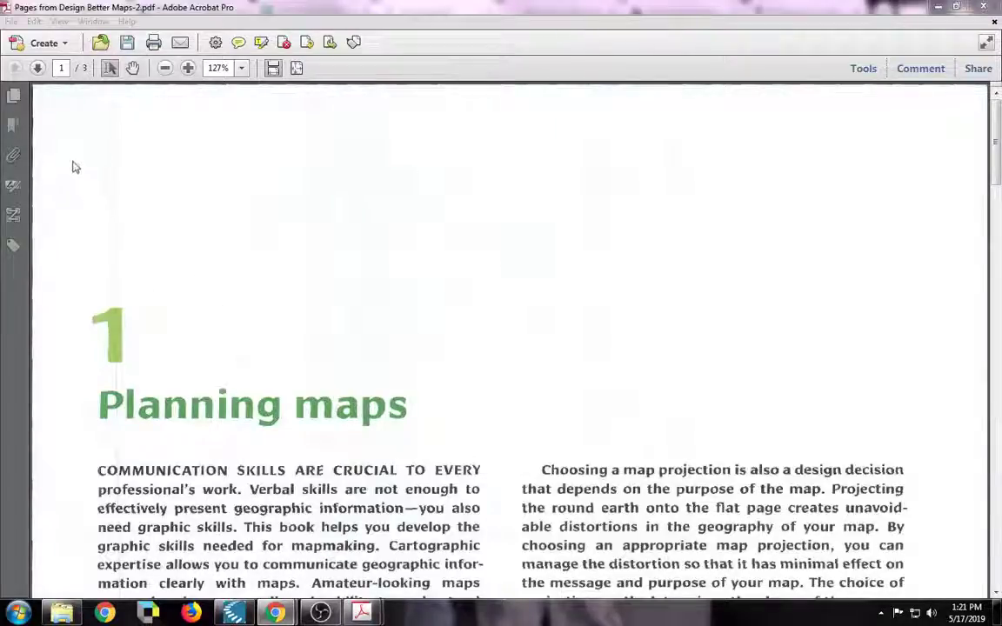
# Show page thumbnails, then pick English as the Language in Document Properties' Advanced tab
pyautogui.click(12, 97)
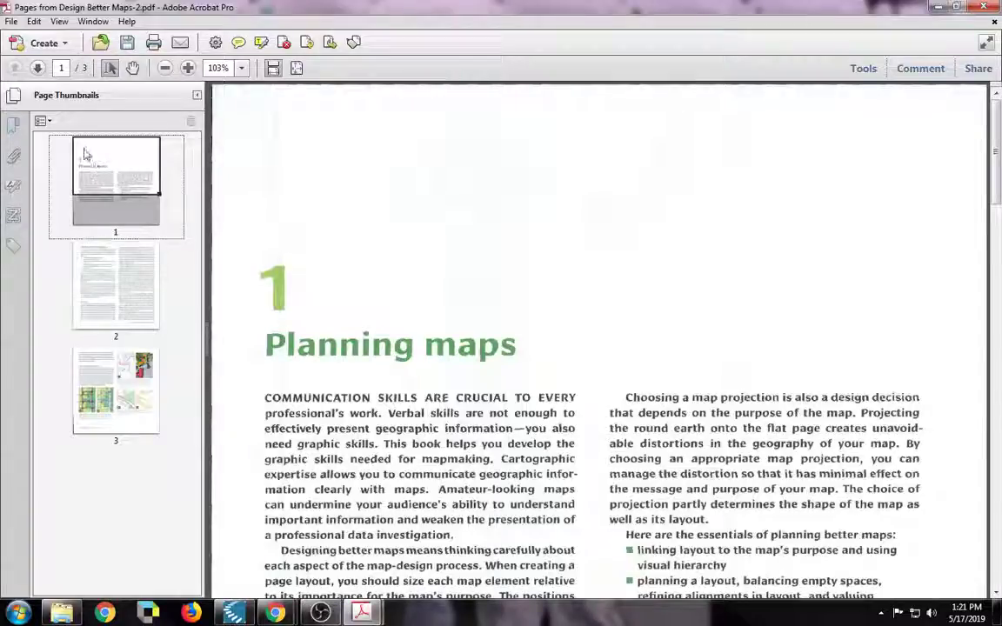
pyautogui.click(10, 21)
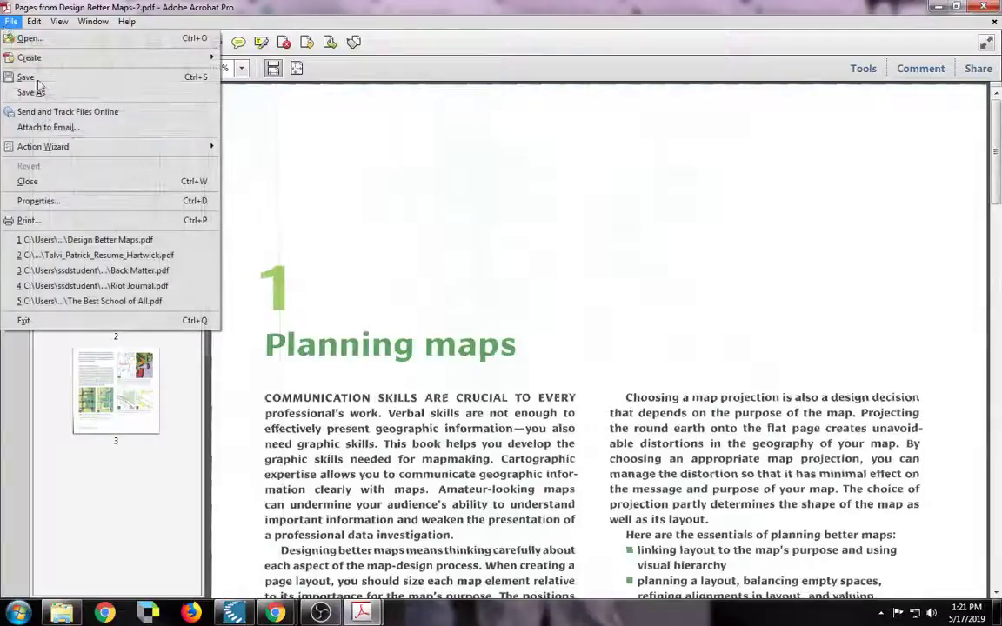
pyautogui.click(38, 200)
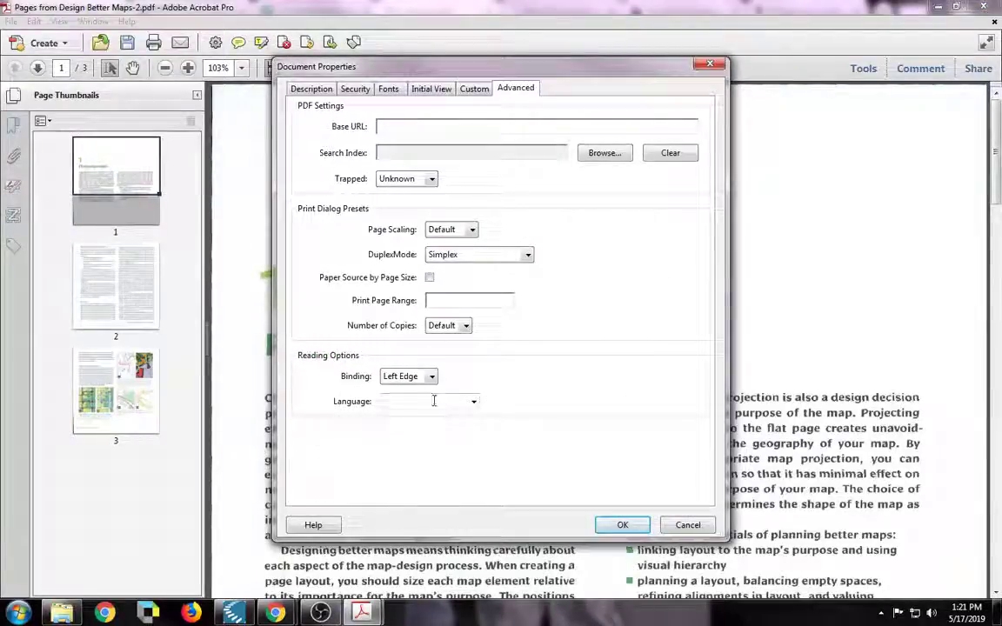
pyautogui.click(474, 403)
pyautogui.click(396, 530)
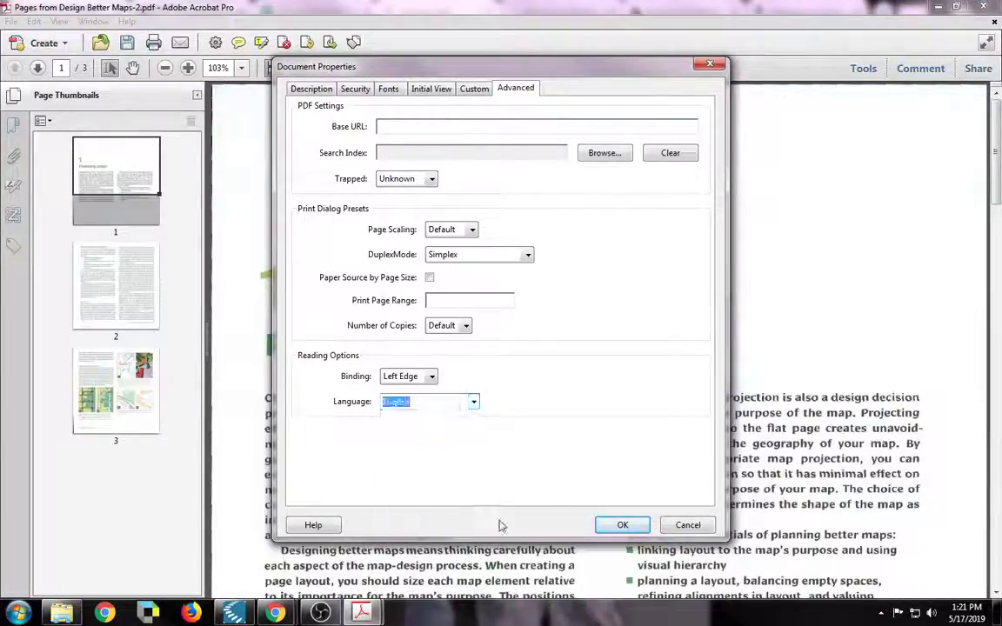
pyautogui.click(623, 526)
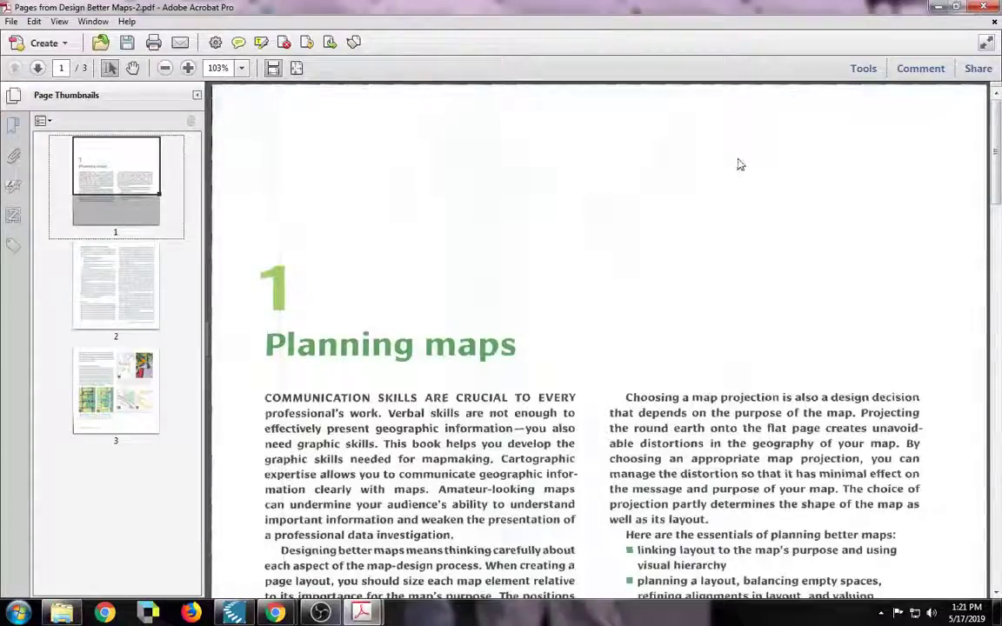
# Run Recognize Text In This File on all pages with English (US) as the OCR language
pyautogui.click(861, 70)
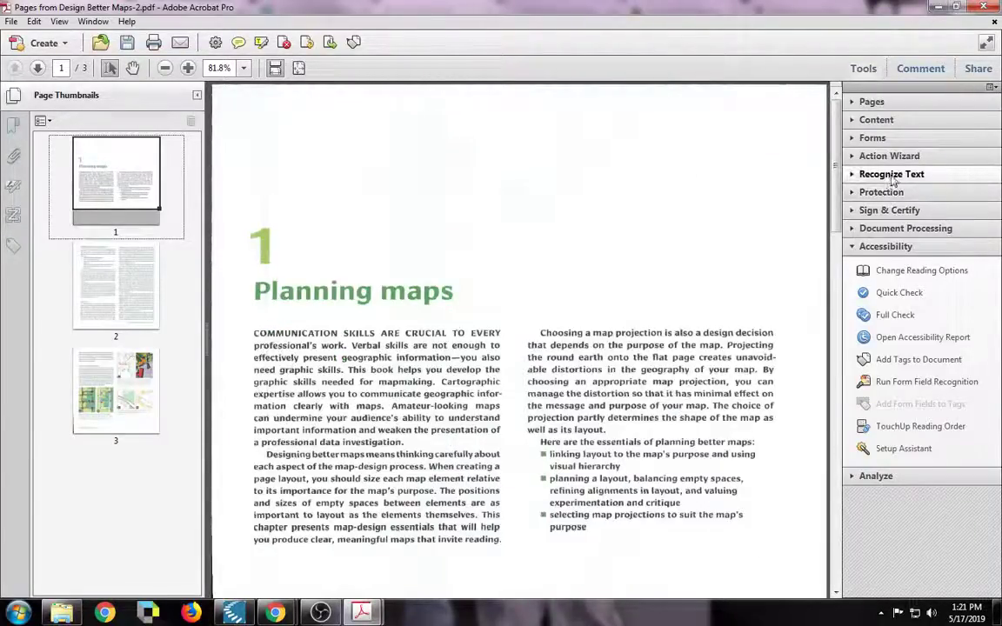
pyautogui.click(899, 175)
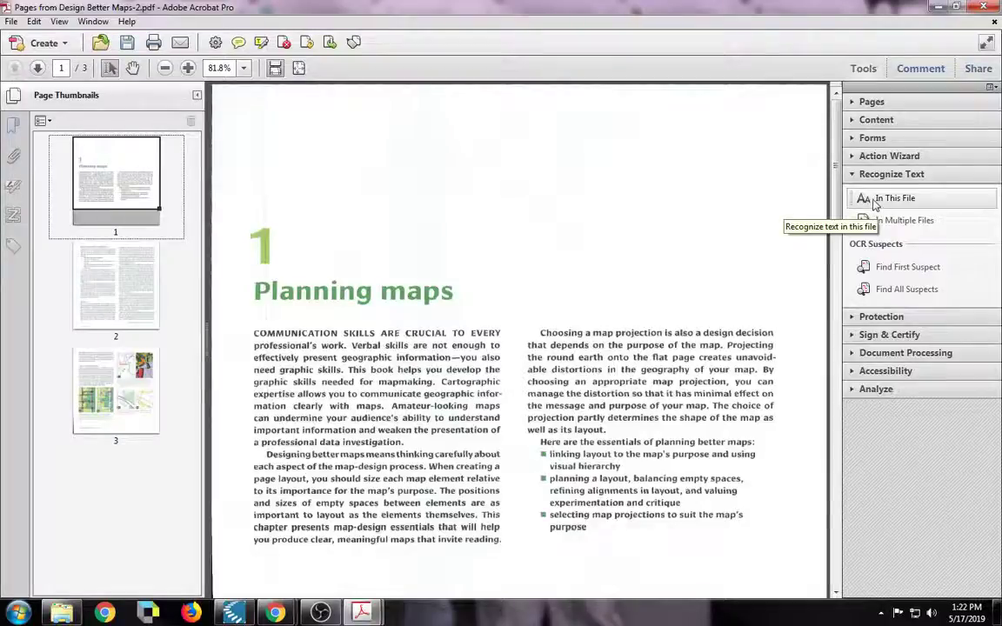
pyautogui.click(875, 205)
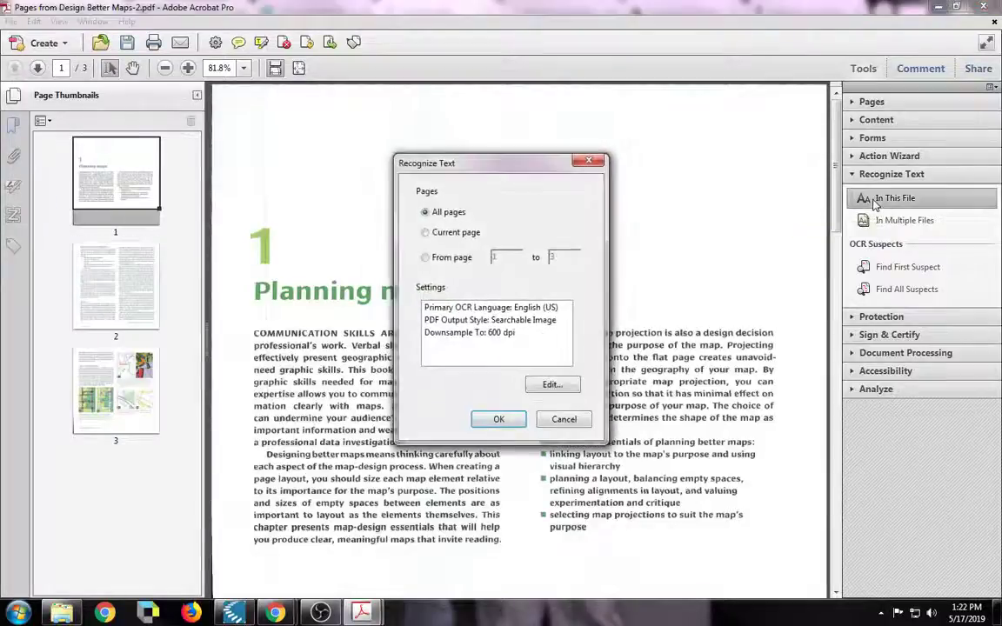
pyautogui.click(464, 310)
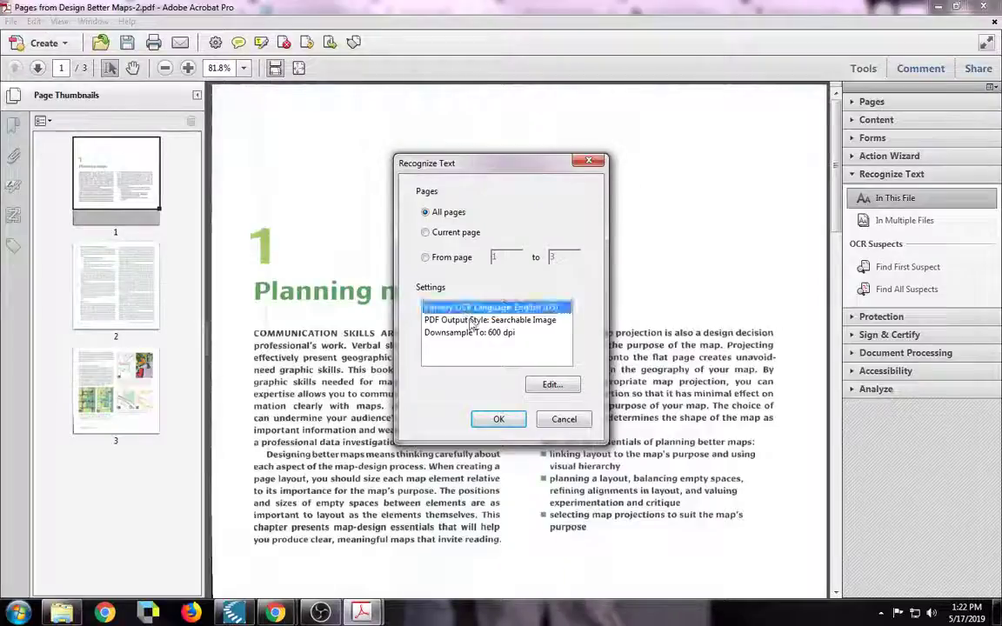
pyautogui.click(501, 424)
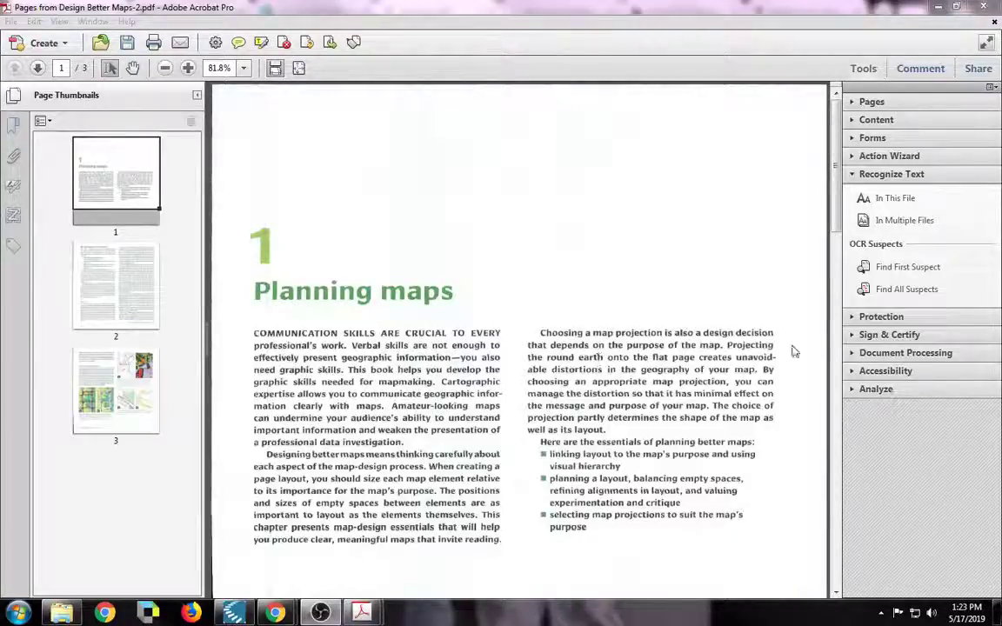
# Add accessibility tags to the document from the Accessibility tools
pyautogui.click(885, 372)
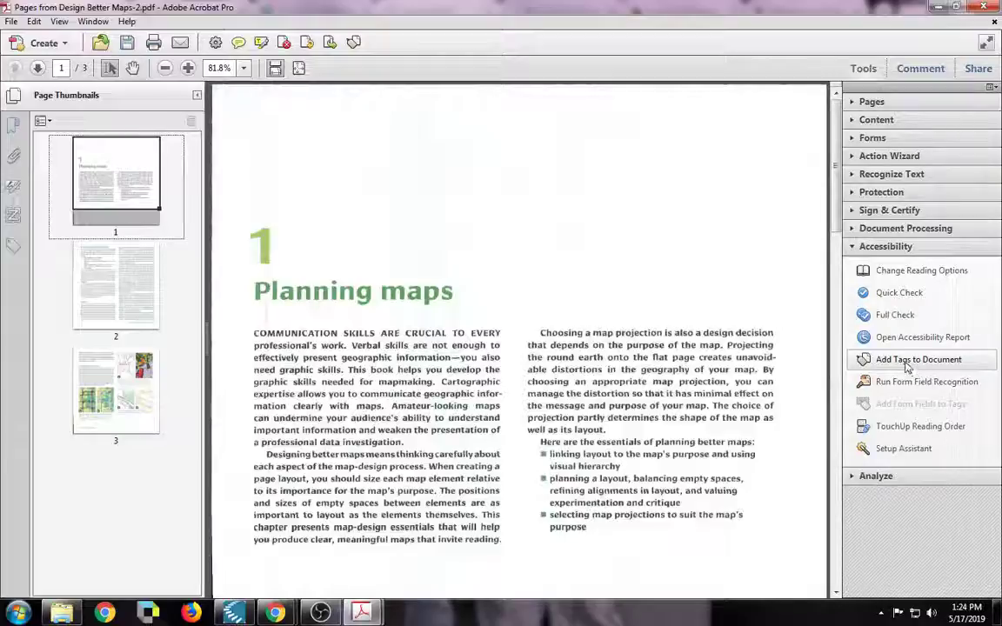
pyautogui.click(907, 365)
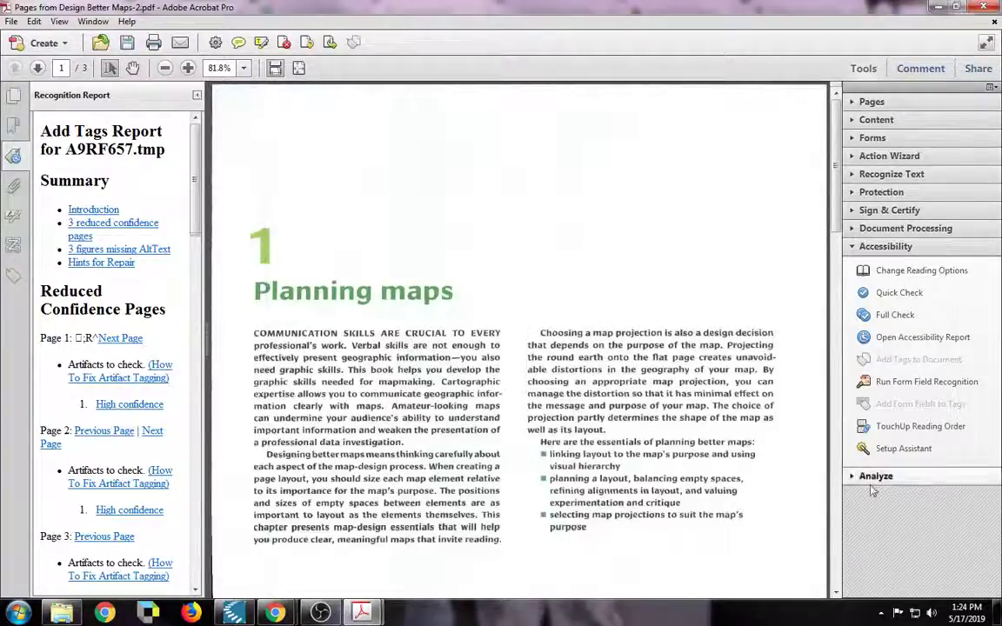
pyautogui.click(888, 432)
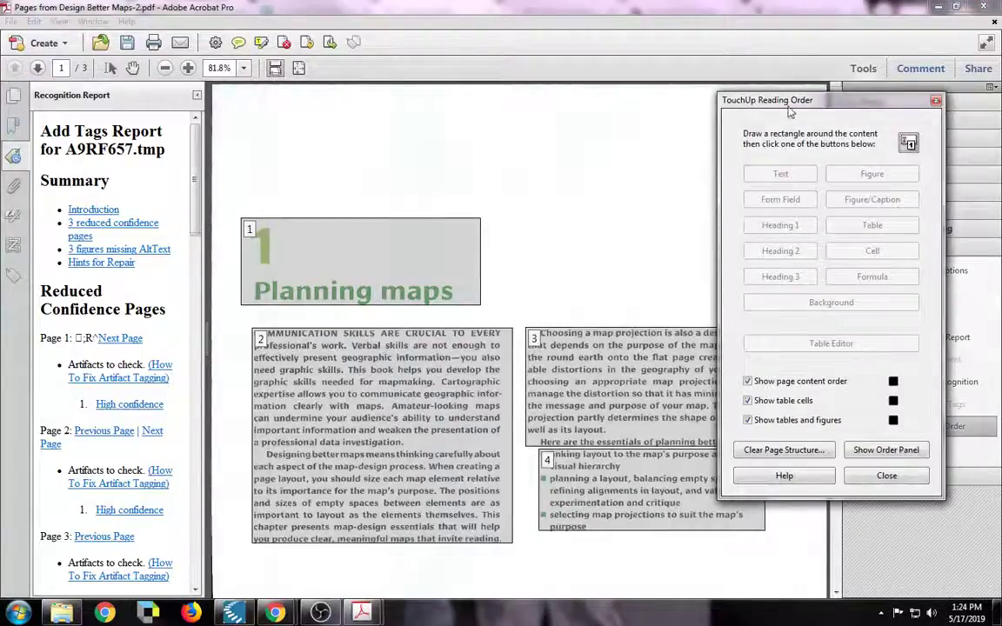
pyautogui.moveTo(792, 104); pyautogui.dragTo(851, 100)
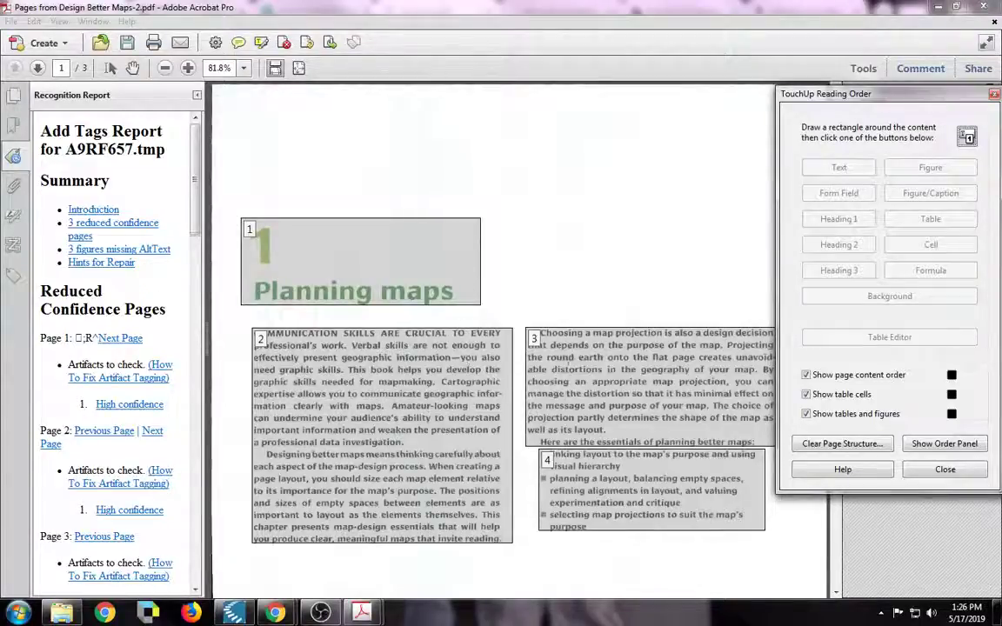
# Select block 2, the opening body-text column on page 1, and tag it as Text
pyautogui.click(261, 341)
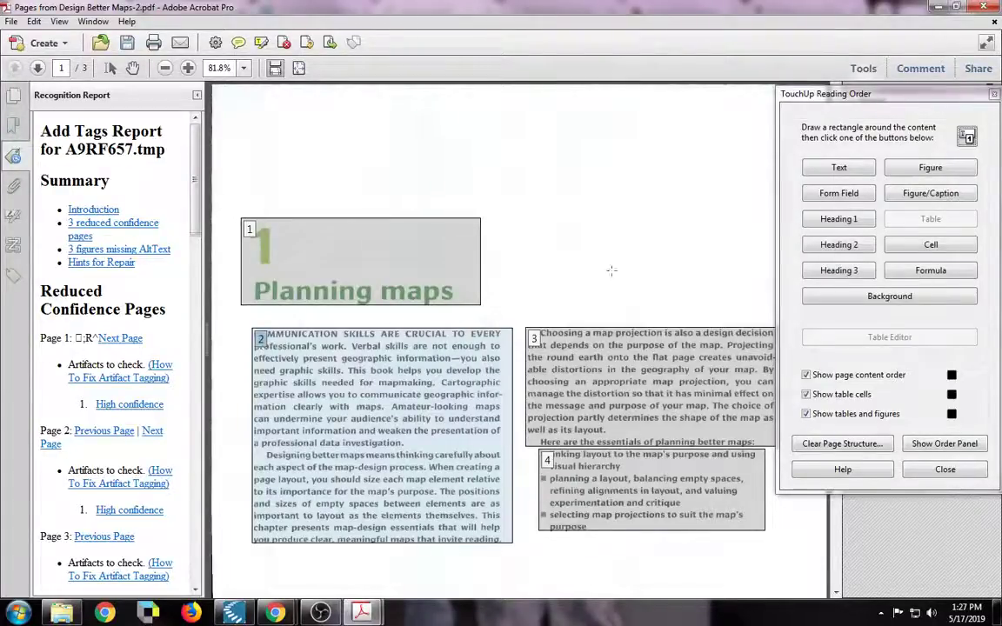
pyautogui.click(839, 168)
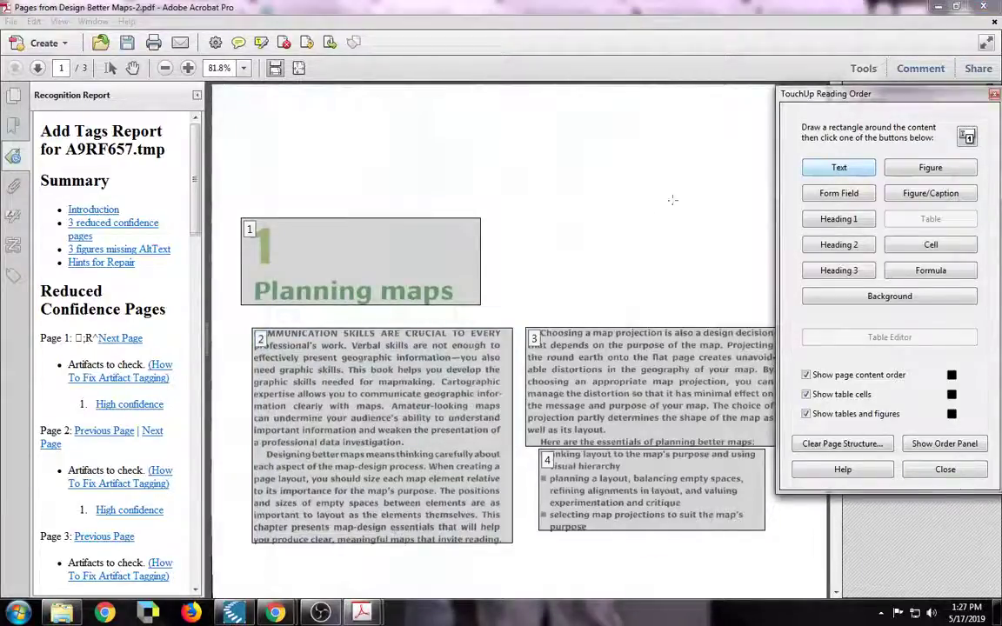
# Clear the selection, go to page 3, and select the street-map figure numbered 3
pyautogui.click(609, 241)
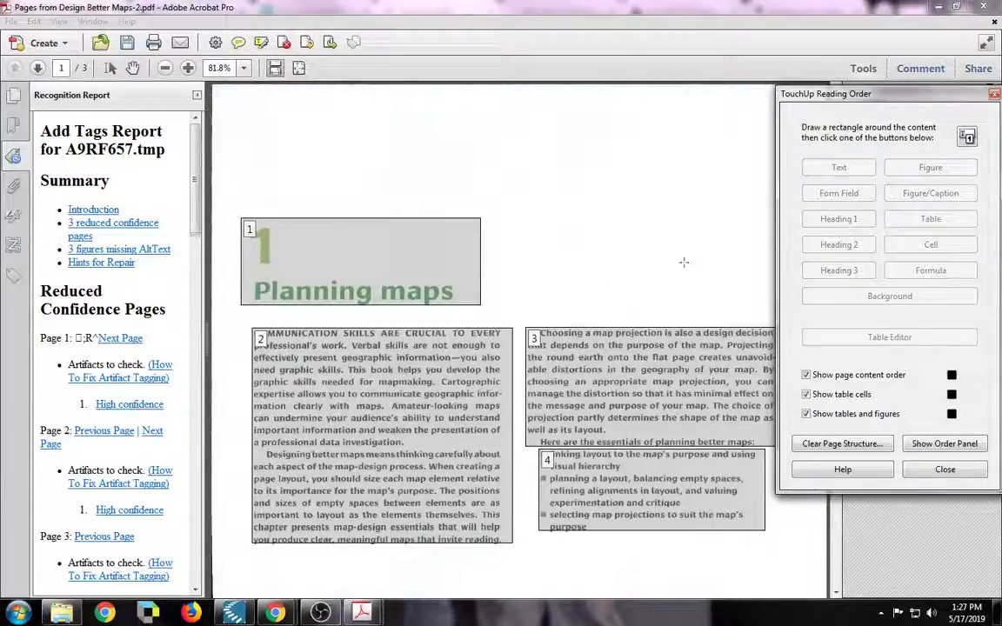
pyautogui.click(13, 94)
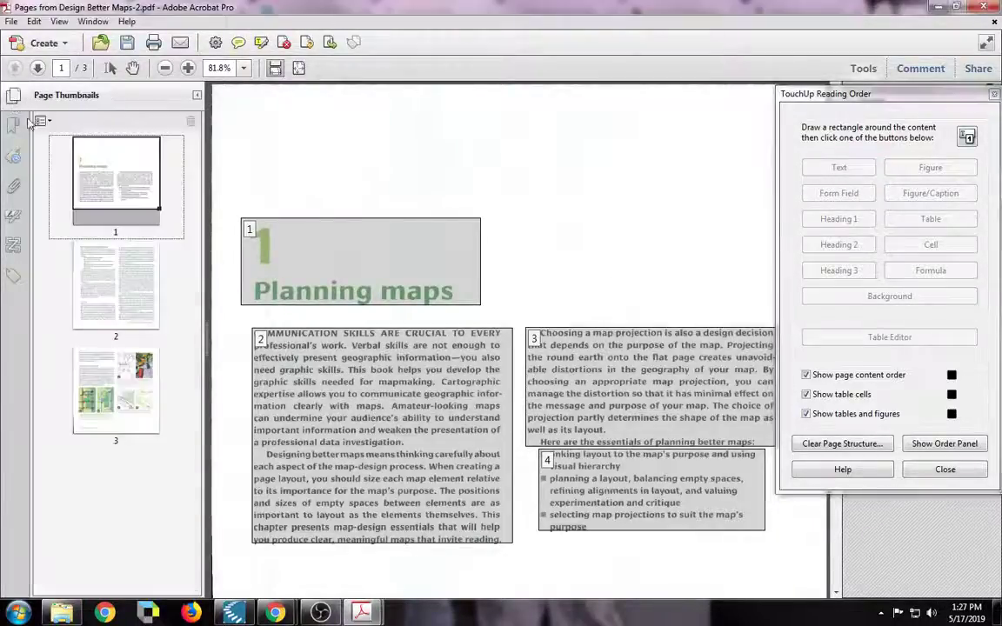
pyautogui.click(121, 396)
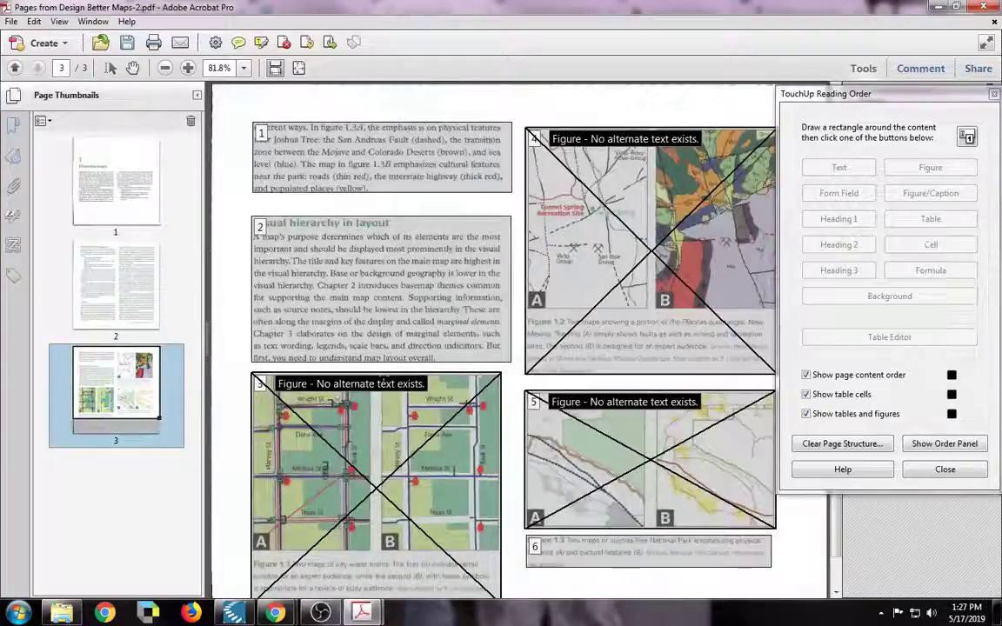
pyautogui.scroll(-1, 304, 268)
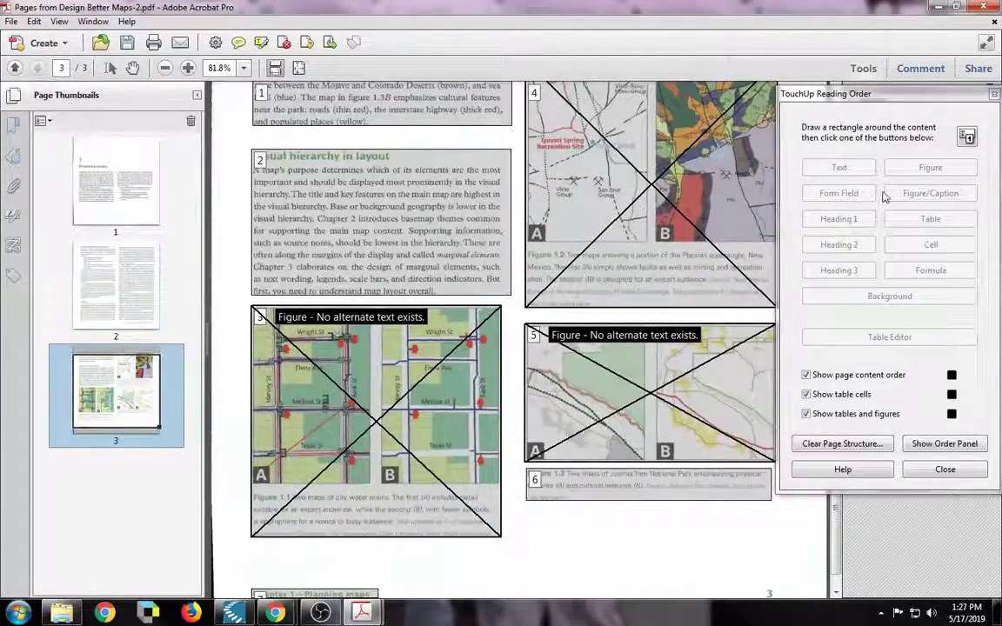
pyautogui.click(260, 320)
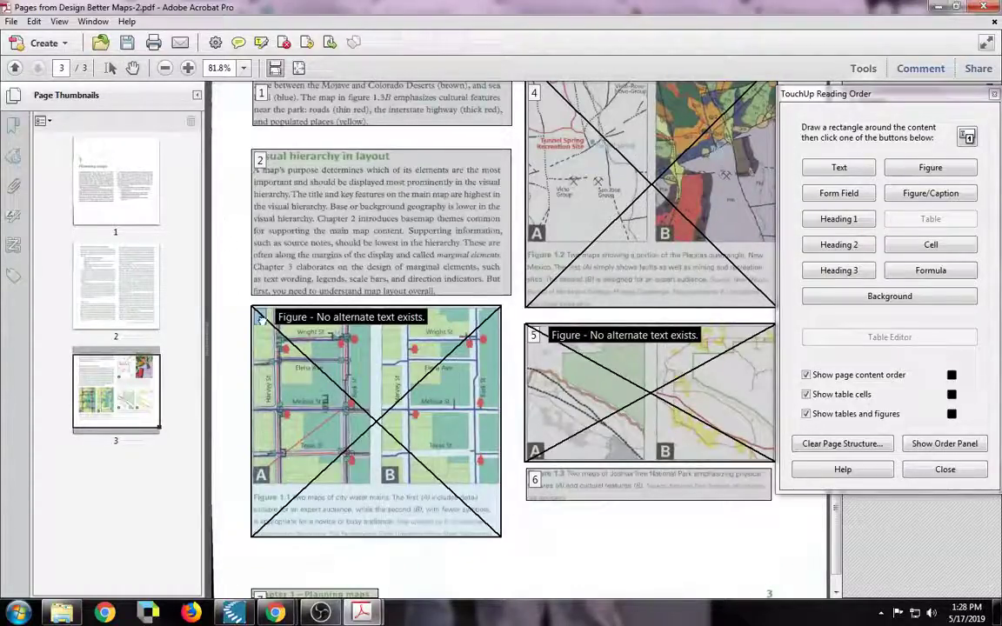
pyautogui.rightClick(262, 322)
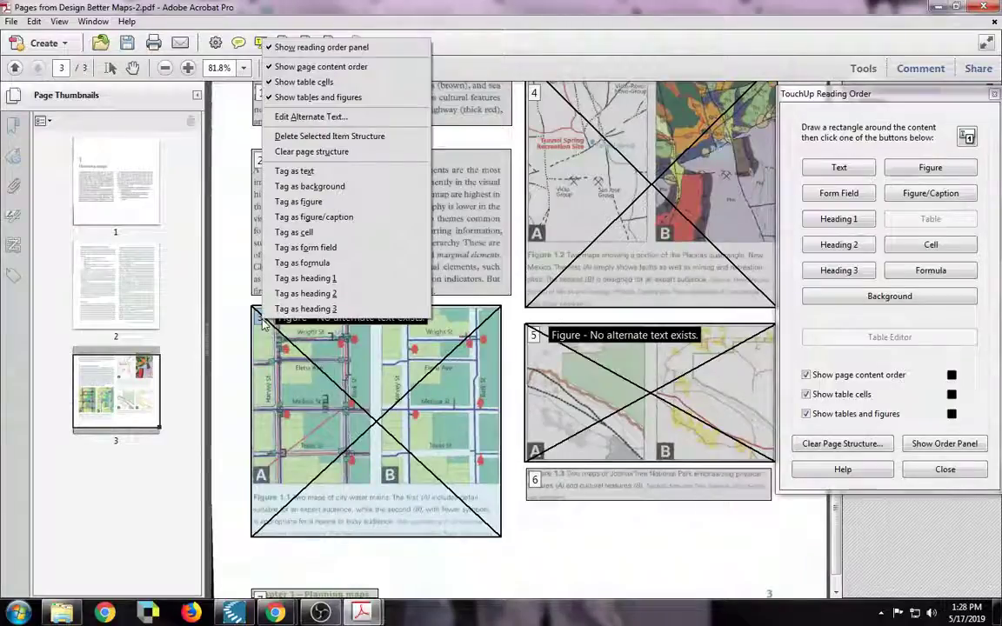
pyautogui.click(304, 117)
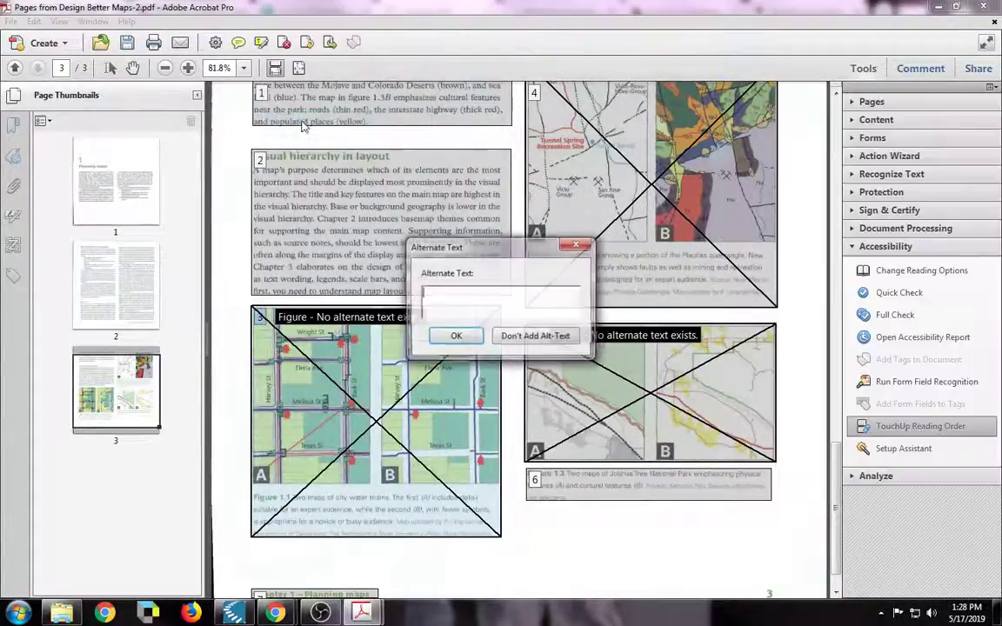
pyautogui.moveTo(502, 242); pyautogui.dragTo(527, 264)
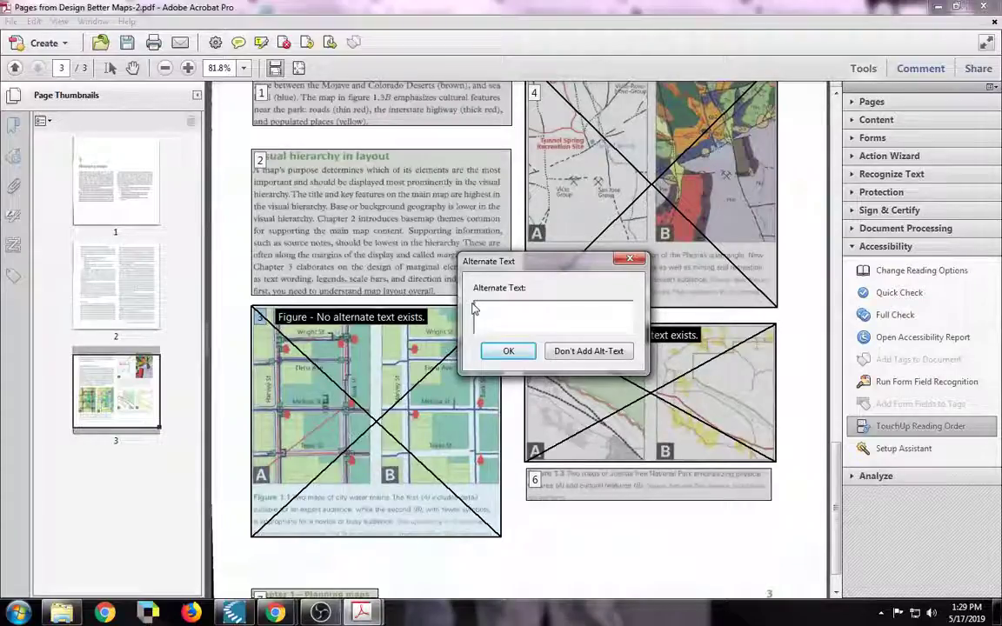
pyautogui.click(563, 352)
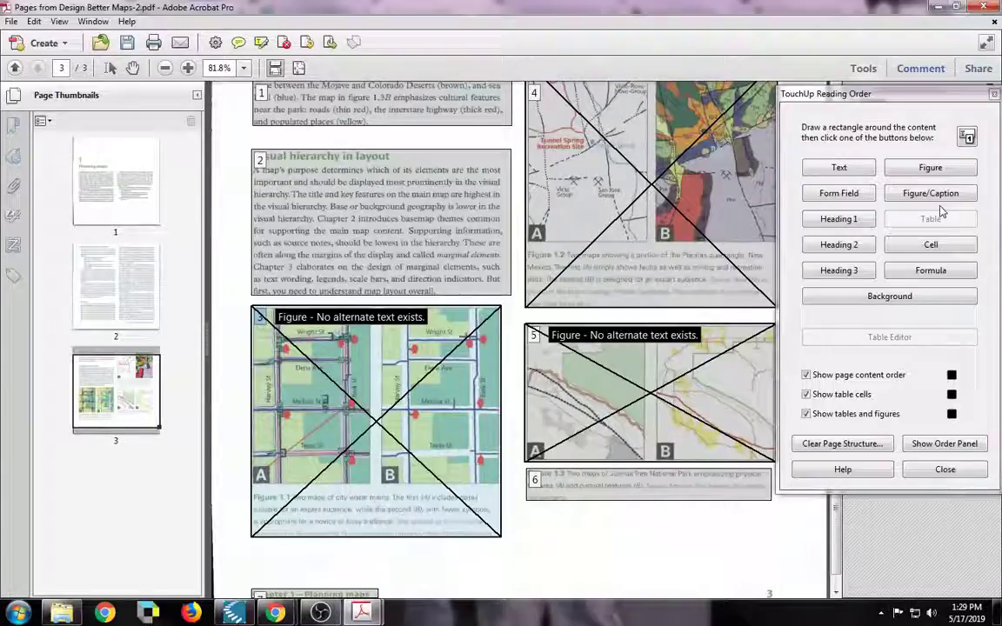
pyautogui.click(838, 193)
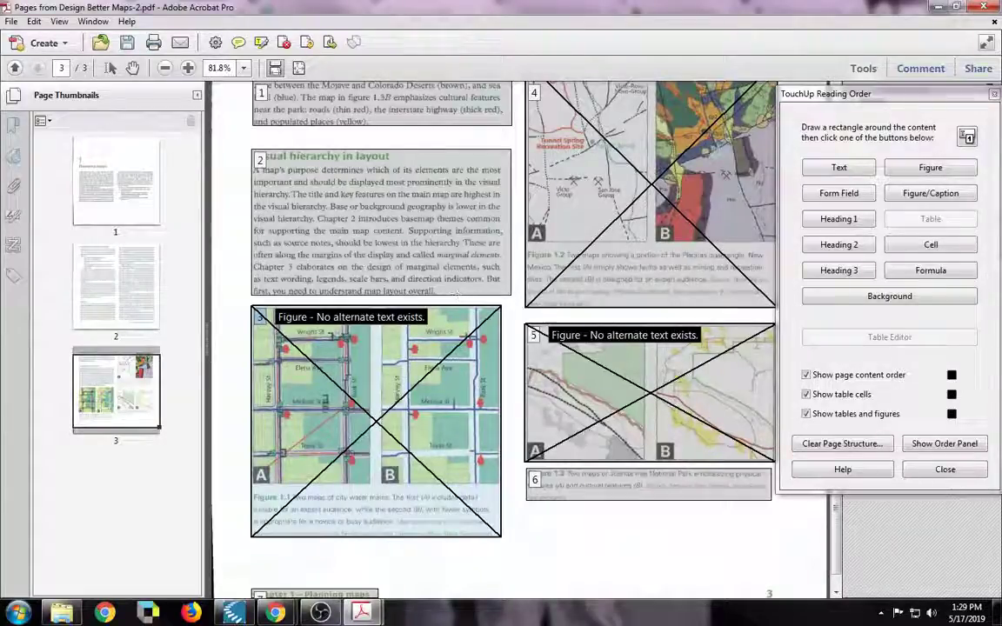
# Delete the Visual hierarchy block's structure, box the heading and paragraph together, and tag them as Text
pyautogui.rightClick(237, 144)
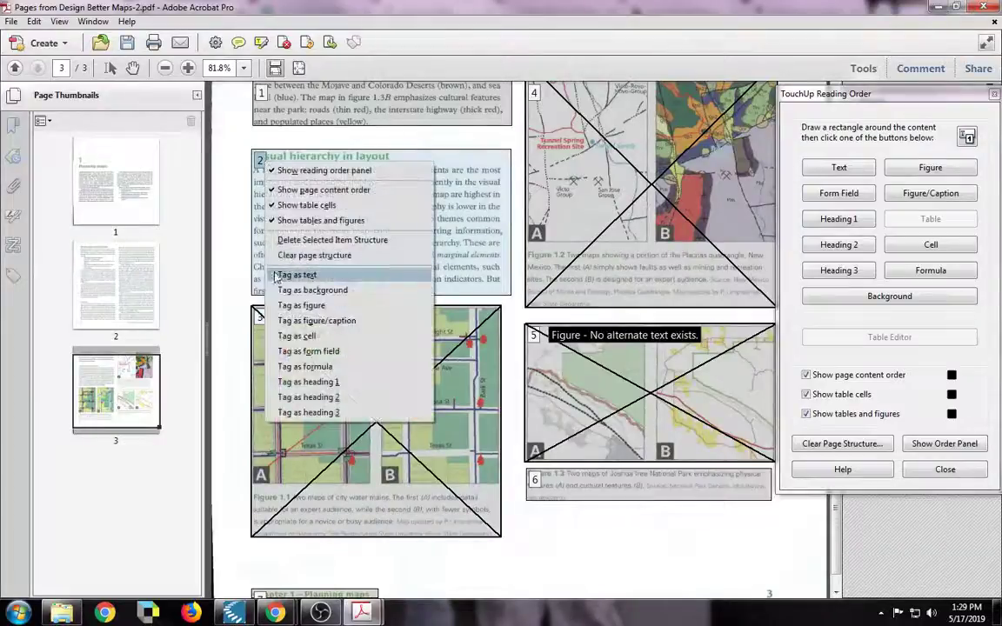
pyautogui.click(312, 242)
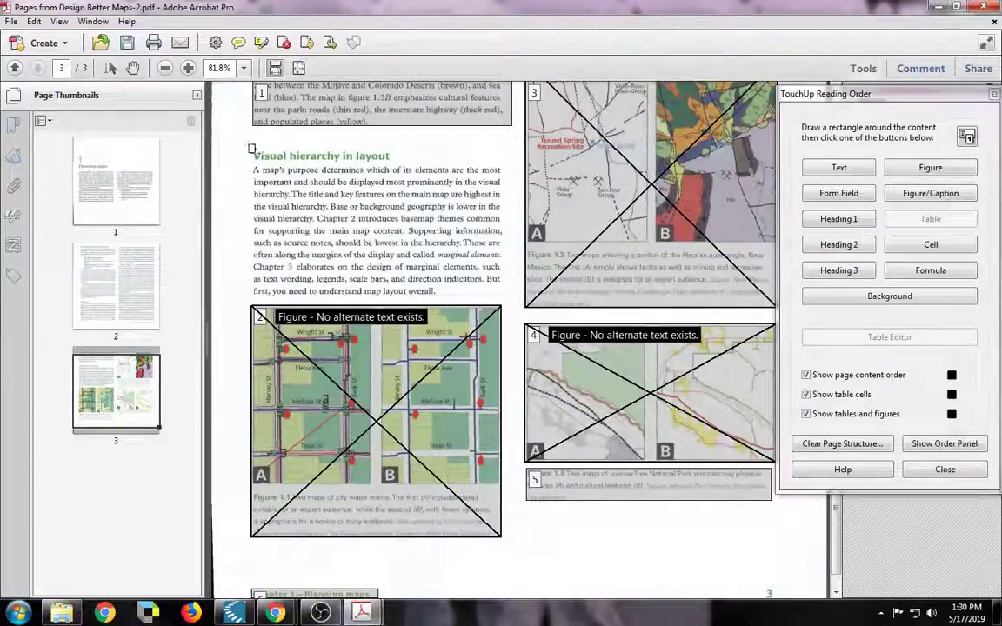
pyautogui.moveTo(249, 146); pyautogui.dragTo(511, 298)
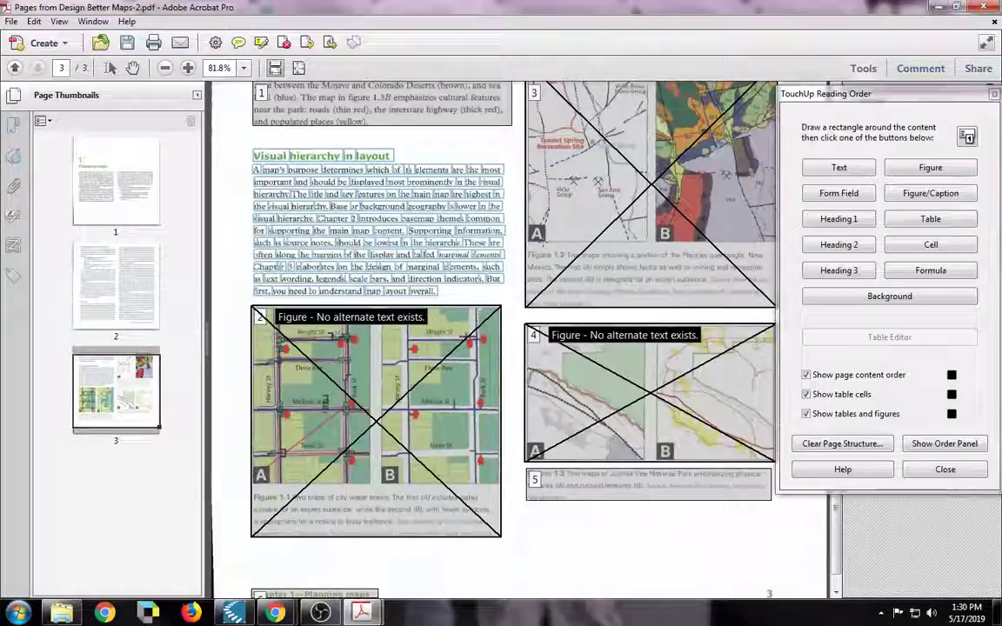
pyautogui.click(837, 167)
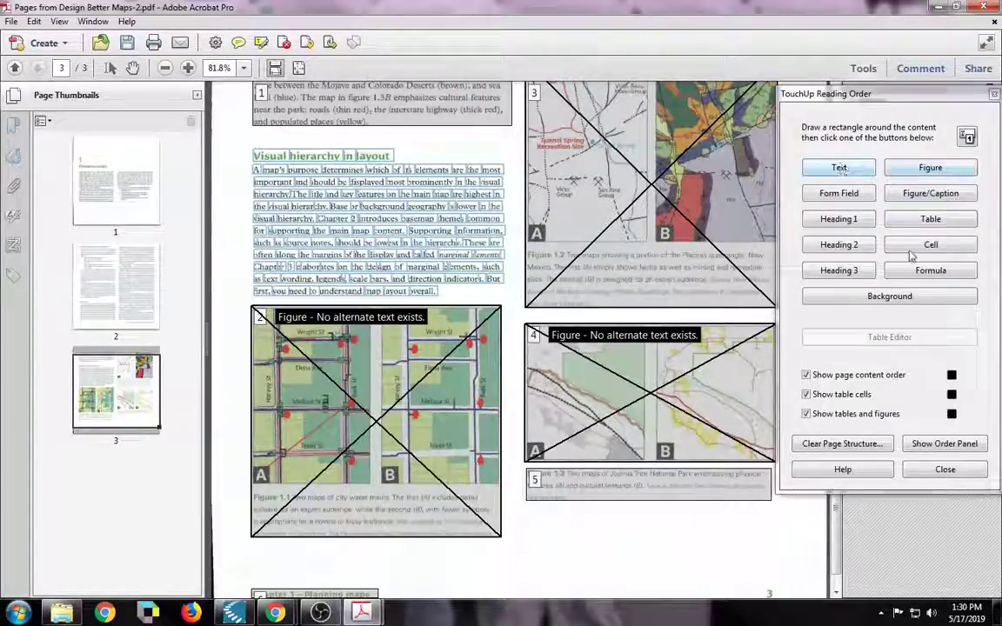
pyautogui.click(835, 168)
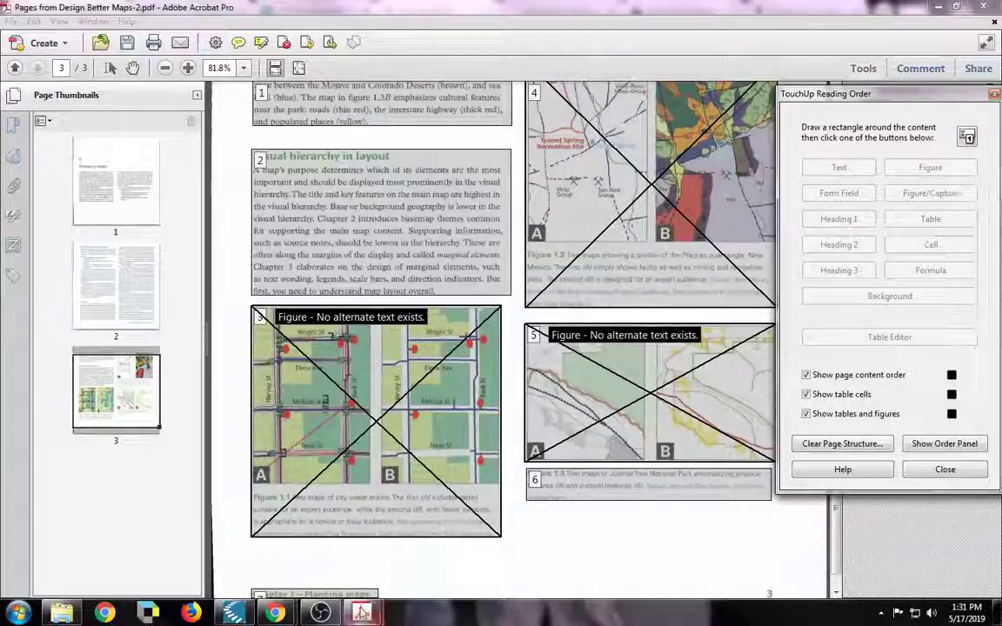
# Return to the full Design Better Maps book, close the reading-order tools, and go to page 15
pyautogui.moveTo(361, 613)
pyautogui.click(287, 533)
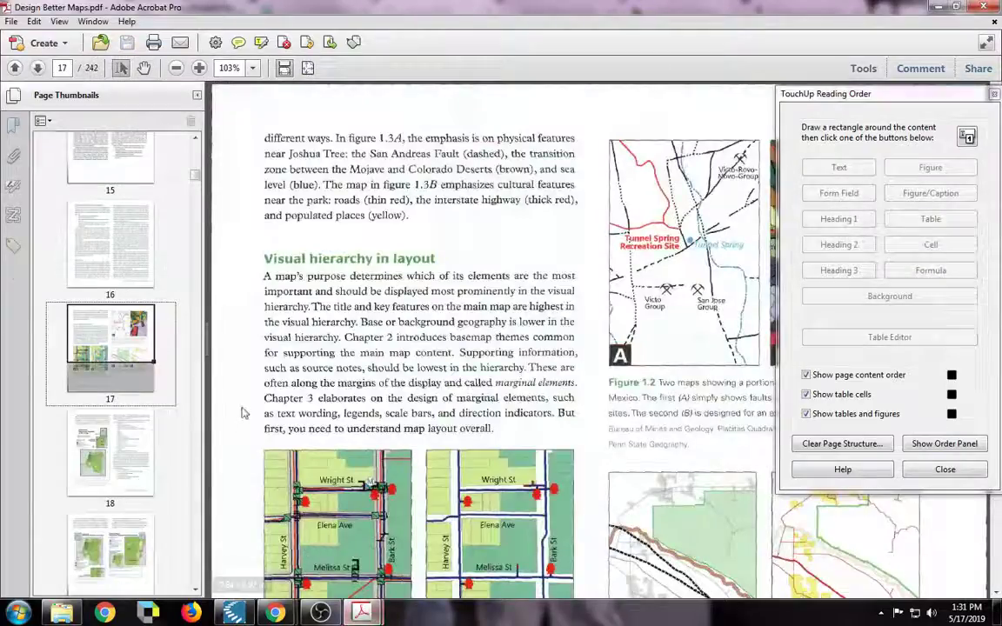
pyautogui.click(994, 95)
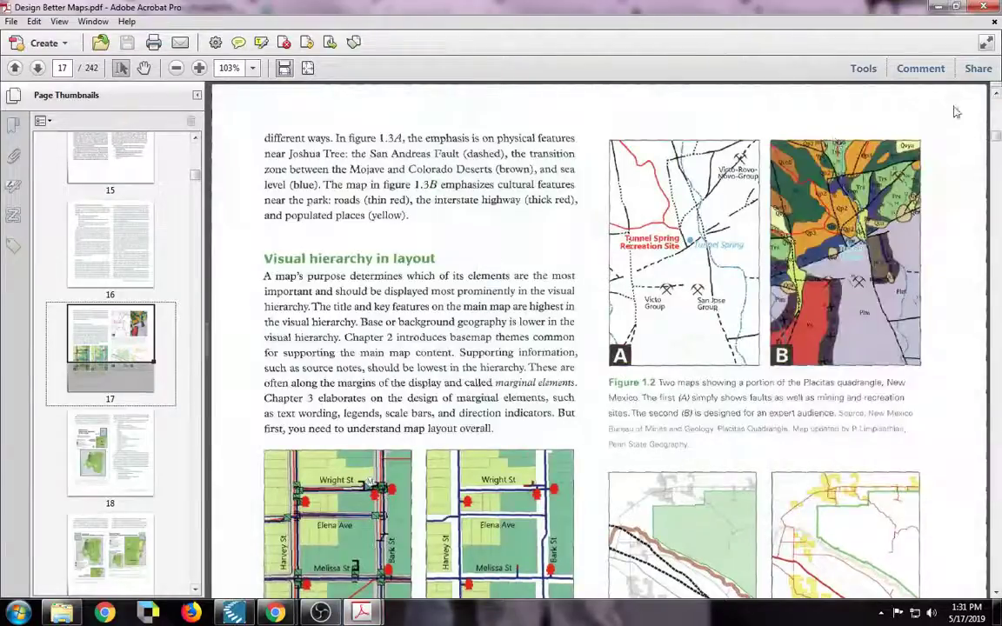
pyautogui.scroll(4, 127, 342)
pyautogui.scroll(6, 126, 342)
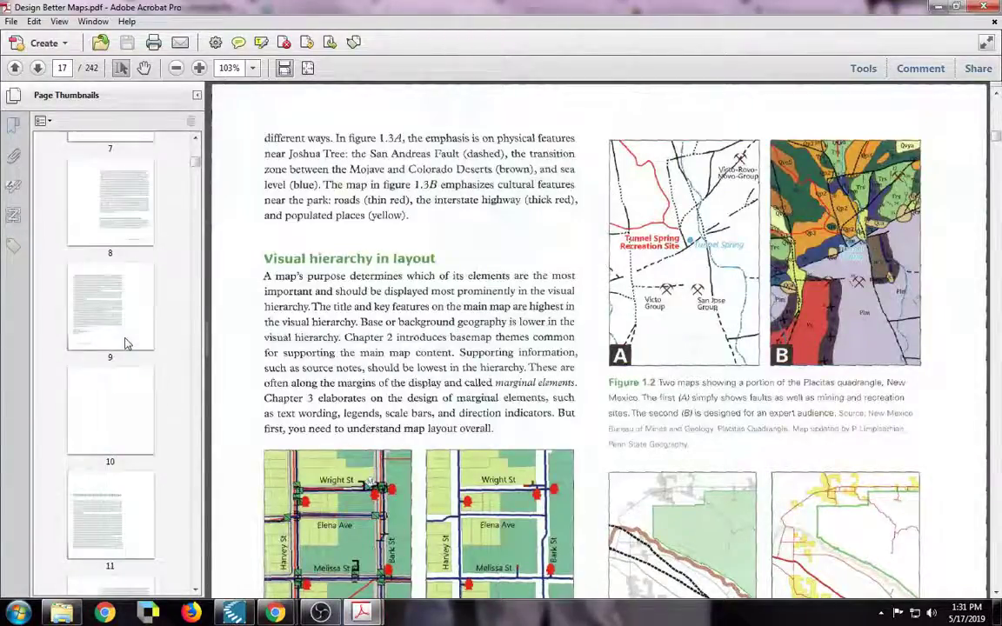
pyautogui.scroll(-6, 127, 342)
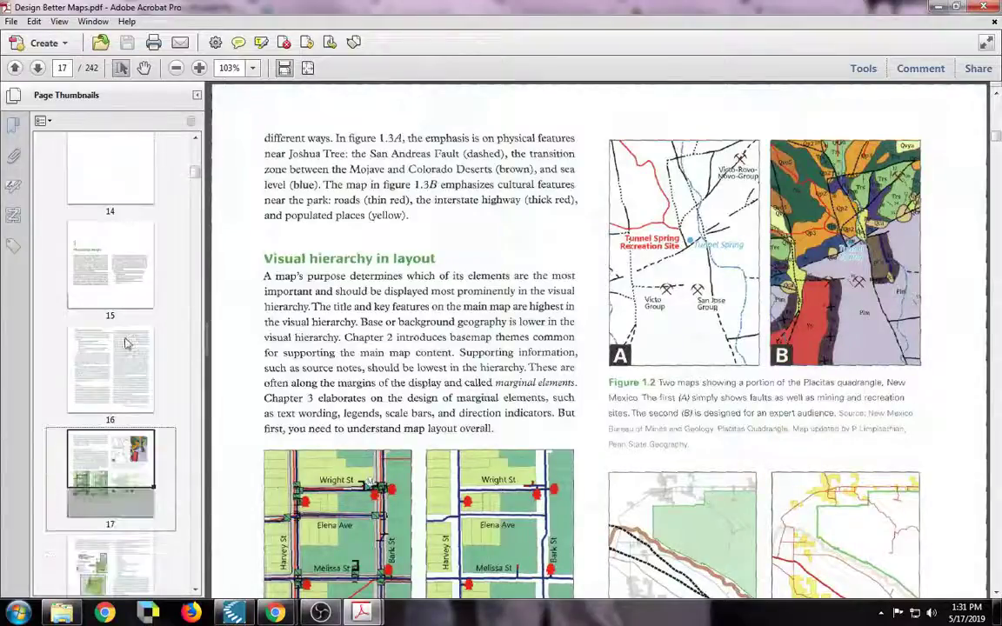
pyautogui.click(110, 280)
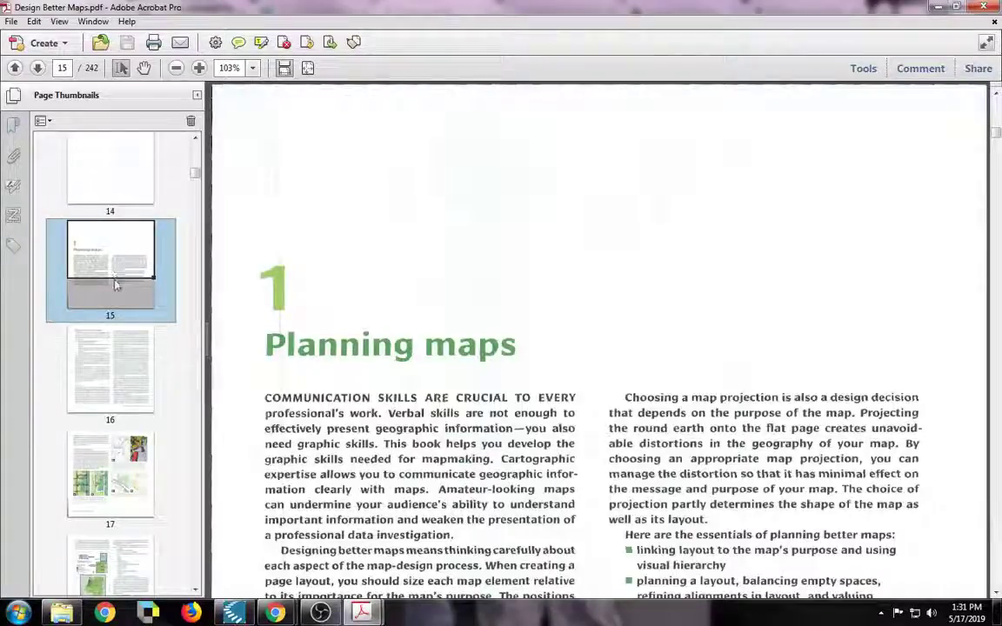
# Select pages 15 through 34 and extract them into a new PDF
pyautogui.scroll(-5, 120, 289)
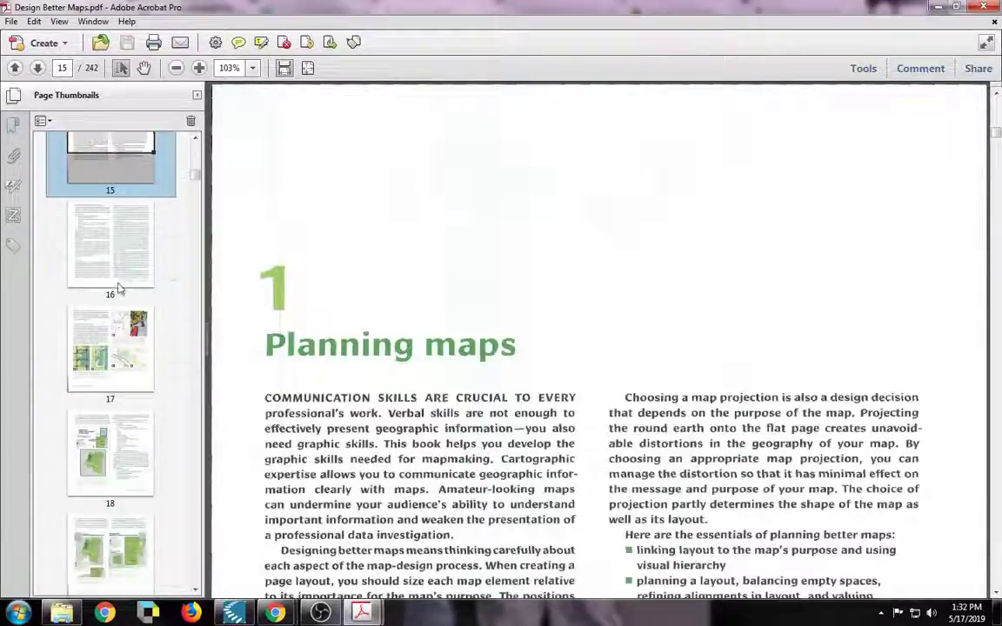
pyautogui.scroll(-8, 120, 288)
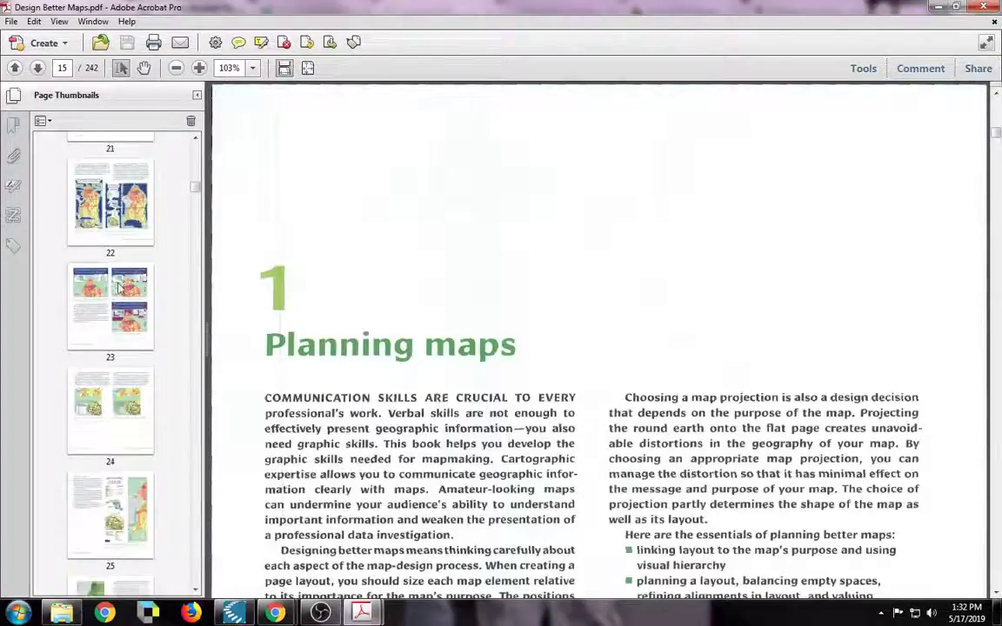
pyautogui.scroll(-6, 120, 289)
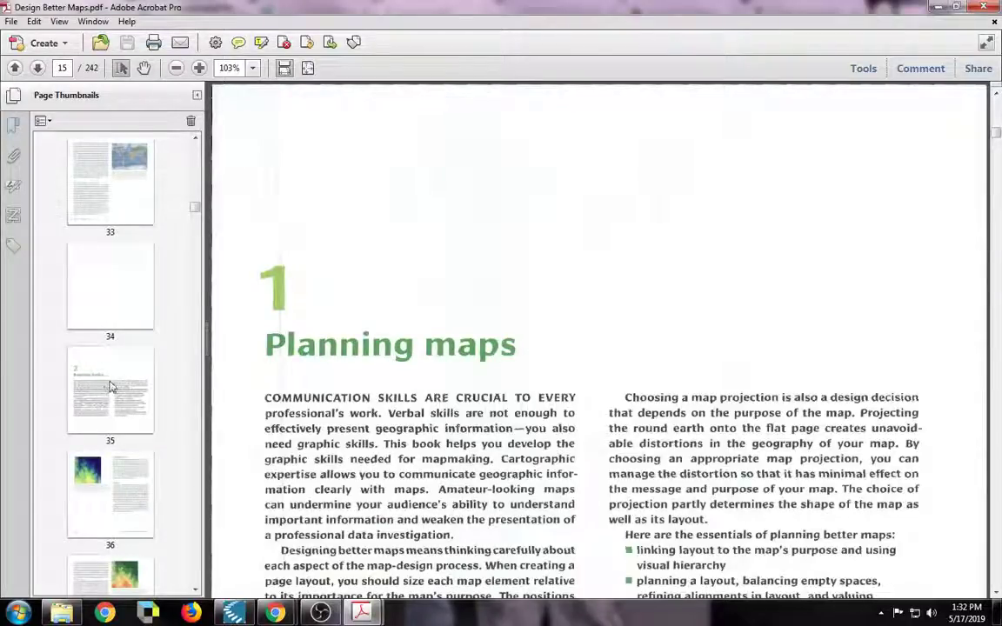
pyautogui.click(120, 298)
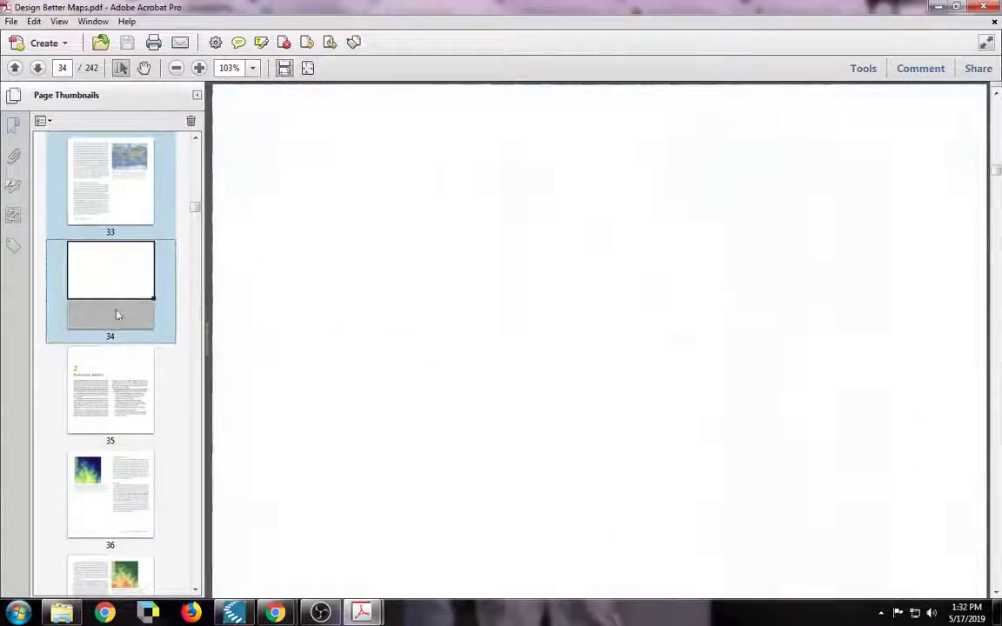
pyautogui.scroll(5, 119, 322)
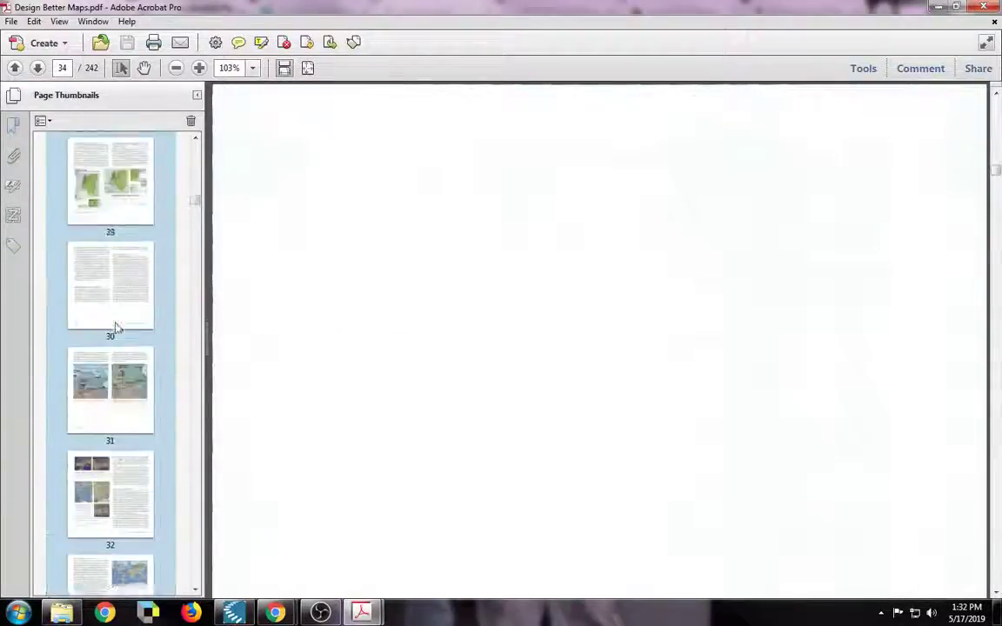
pyautogui.scroll(7, 118, 328)
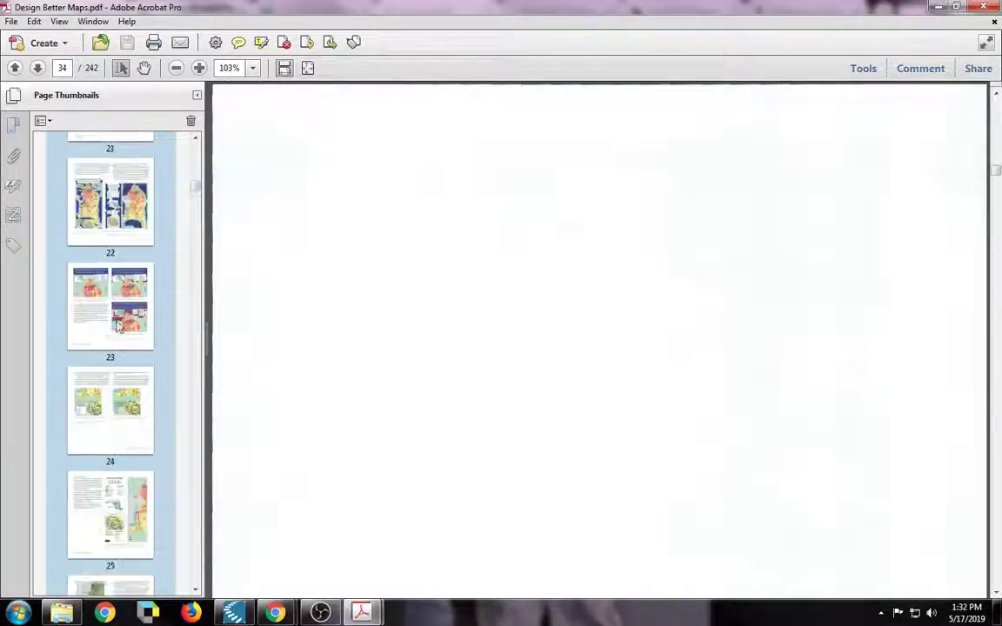
pyautogui.scroll(-11, 119, 325)
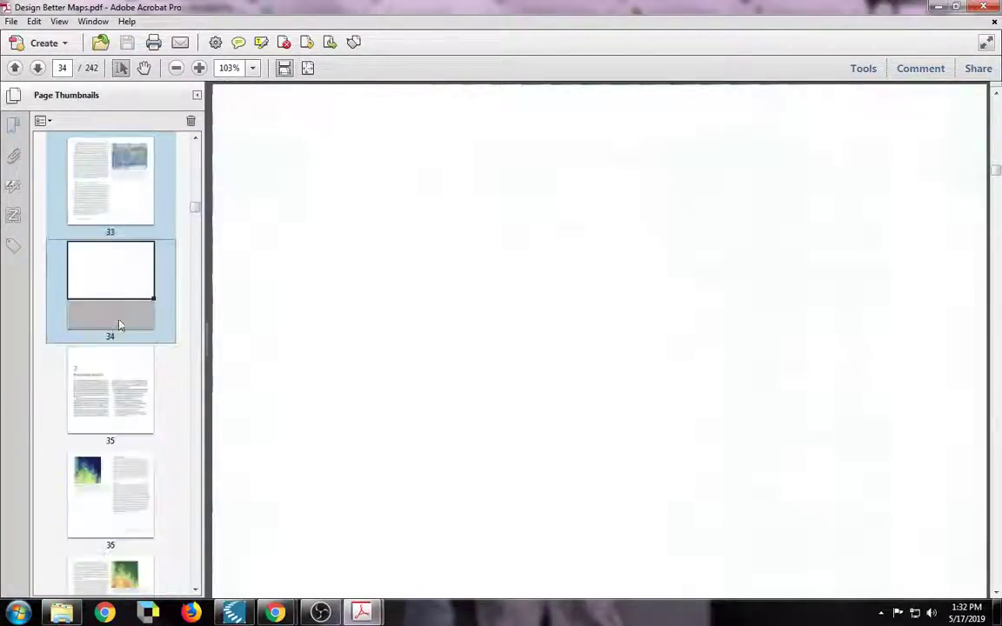
pyautogui.scroll(4, 119, 313)
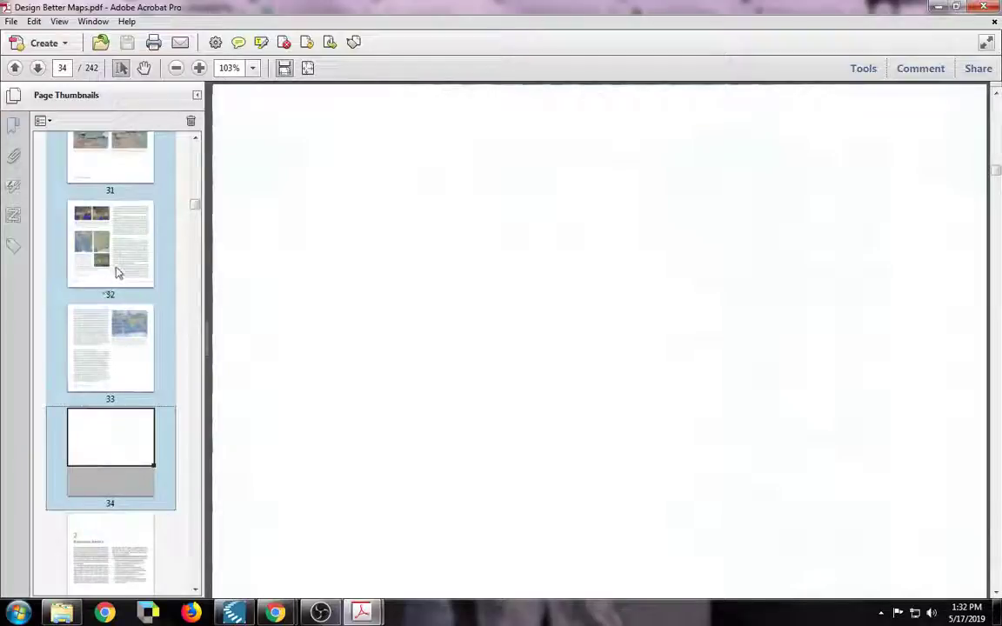
pyautogui.rightClick(118, 272)
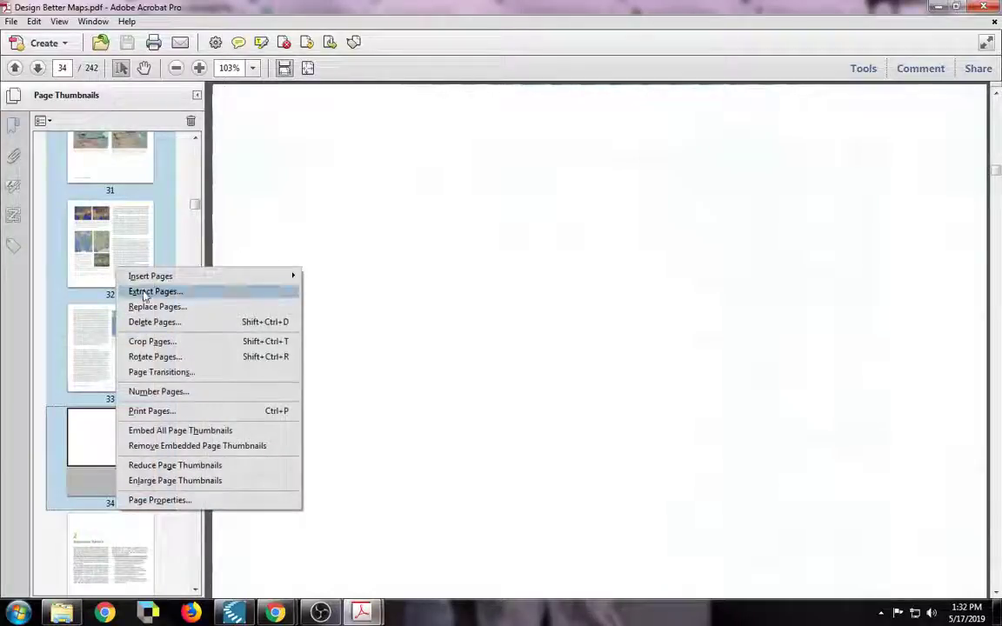
pyautogui.click(145, 293)
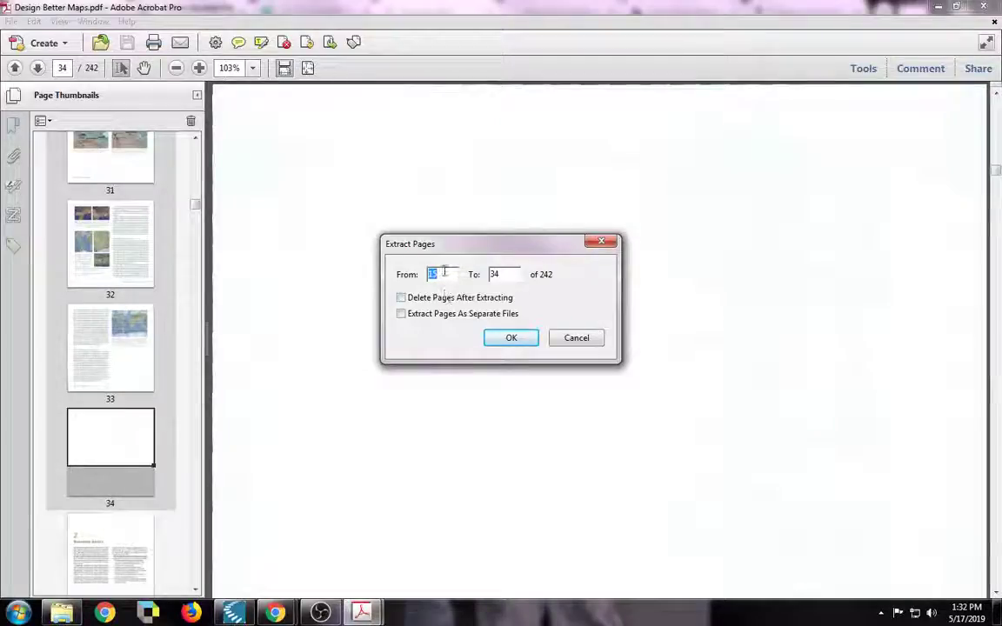
pyautogui.click(509, 343)
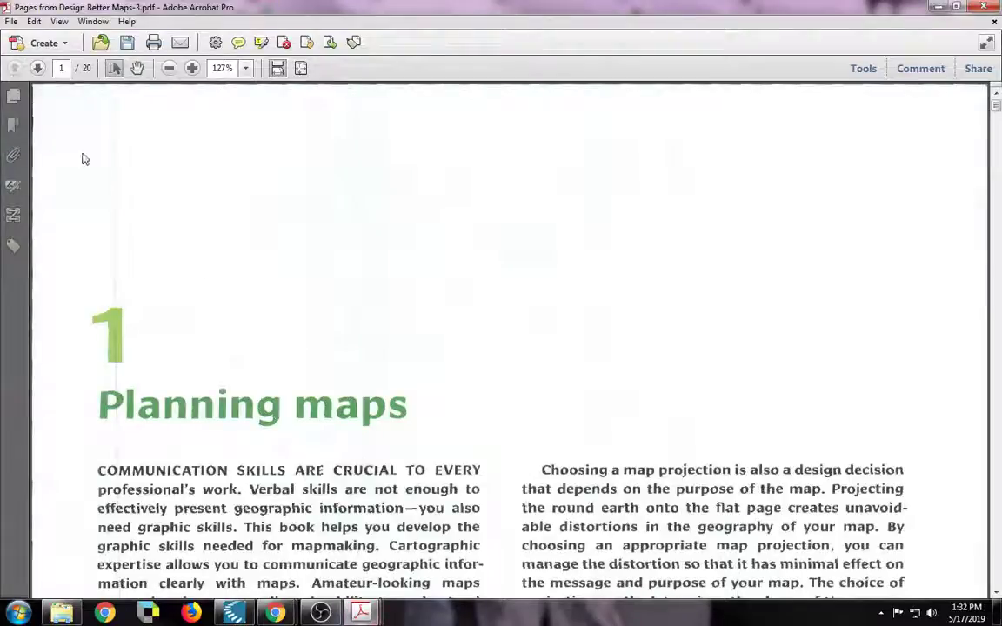
# Show the new document's page thumbnails and scroll them down to page 20 and back to page 1
pyautogui.click(13, 95)
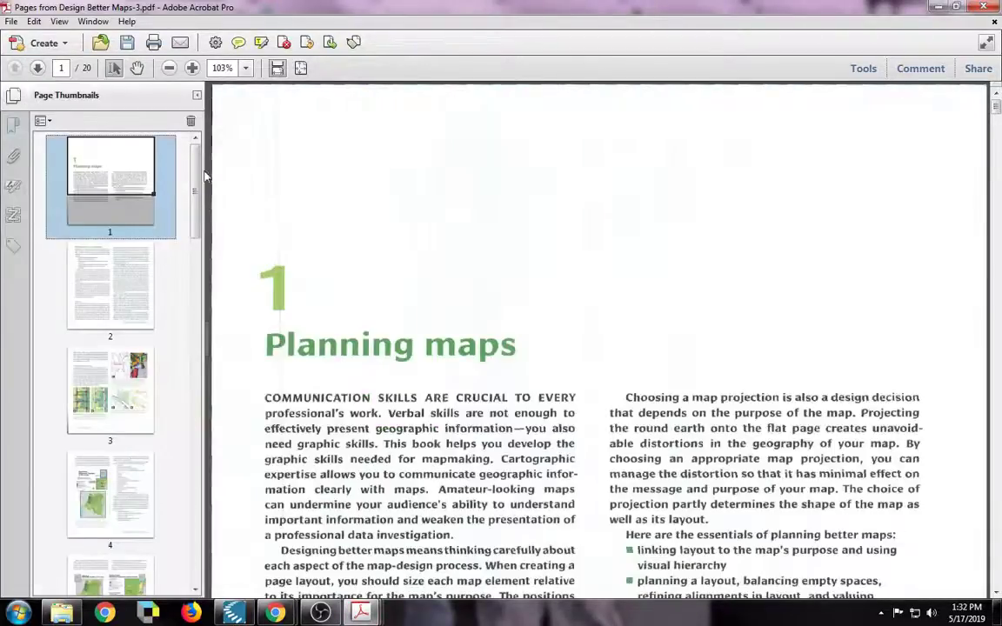
pyautogui.moveTo(193, 161); pyautogui.dragTo(186, 557)
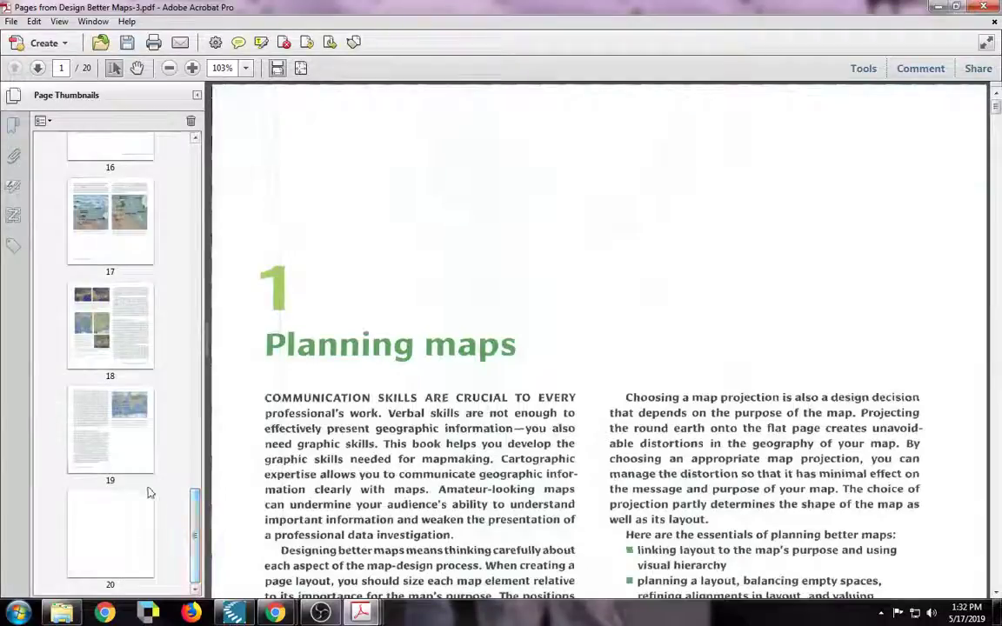
pyautogui.scroll(5, 187, 398)
pyautogui.moveTo(187, 398); pyautogui.dragTo(161, 163)
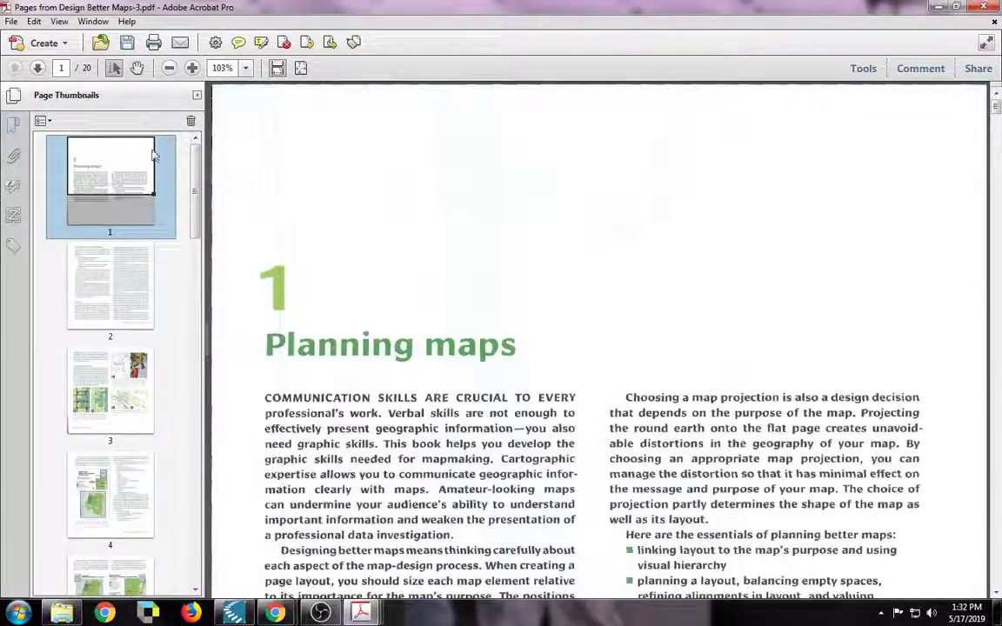
# Choose English as the extract's Language in File > Properties > Advanced and confirm
pyautogui.click(10, 22)
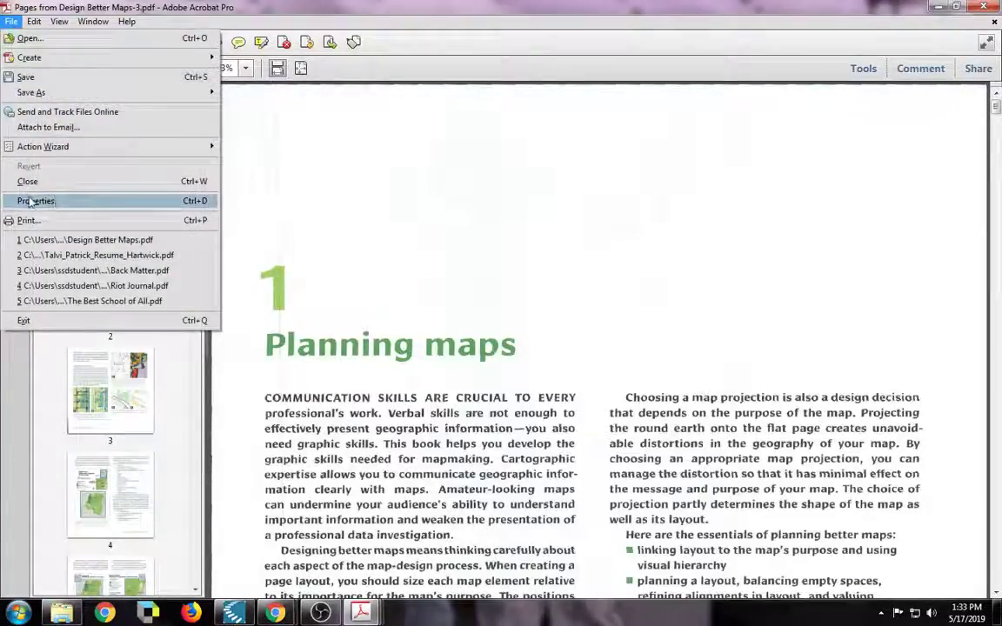
pyautogui.click(60, 200)
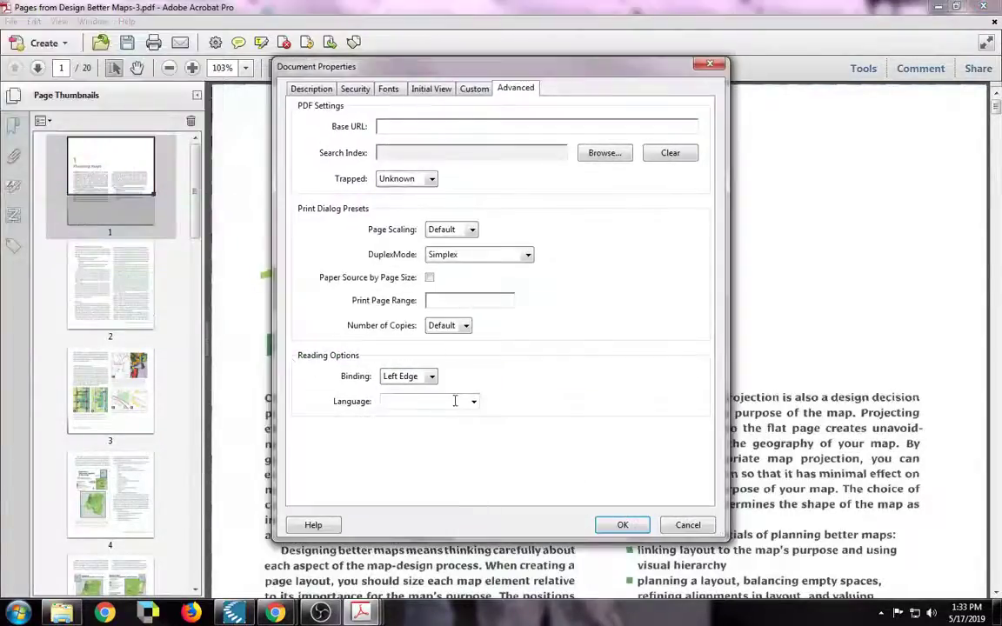
pyautogui.click(474, 401)
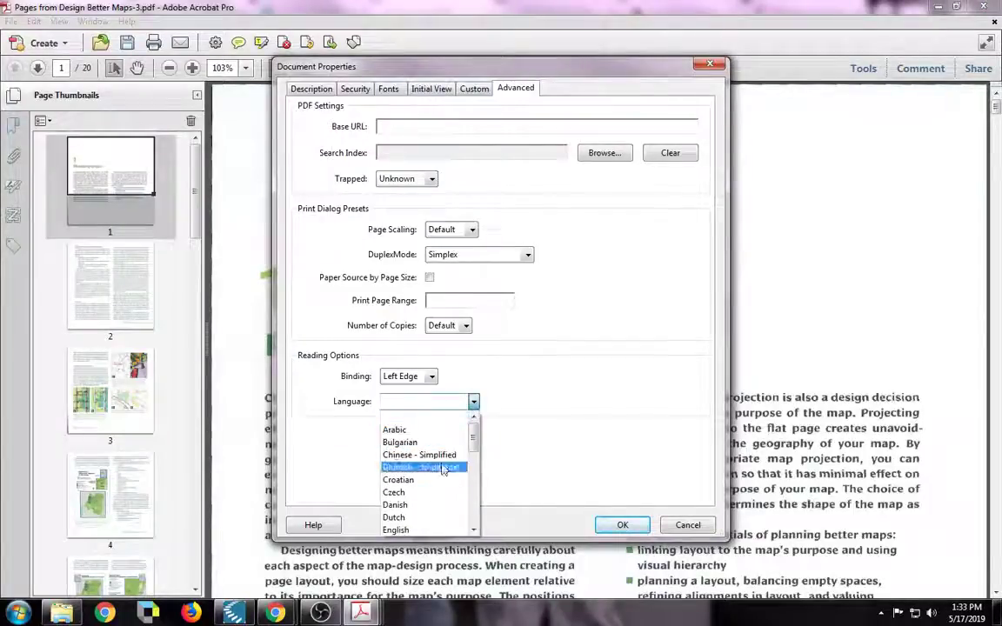
pyautogui.click(396, 530)
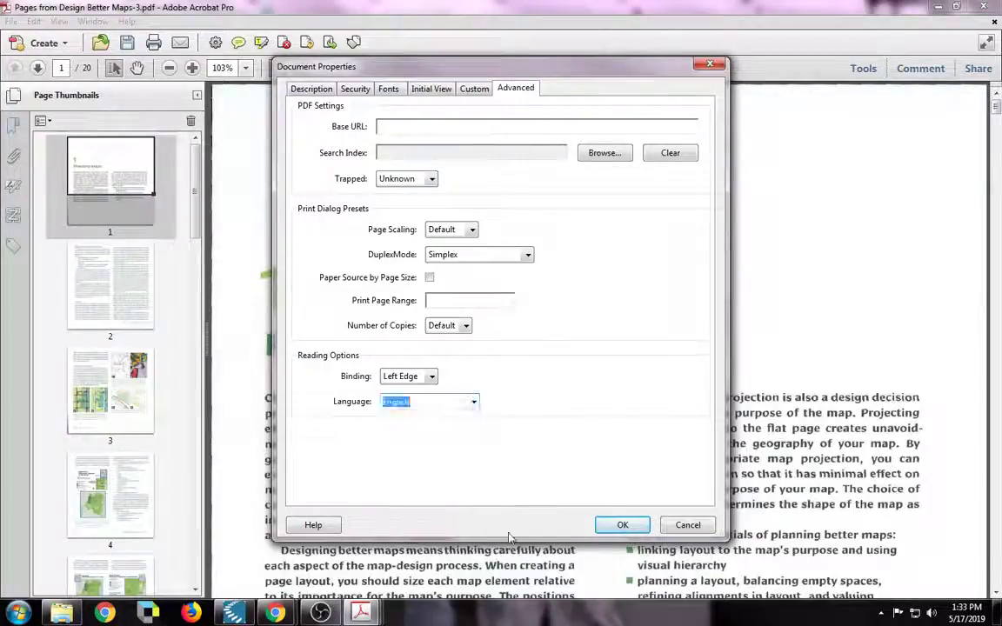
pyautogui.click(622, 524)
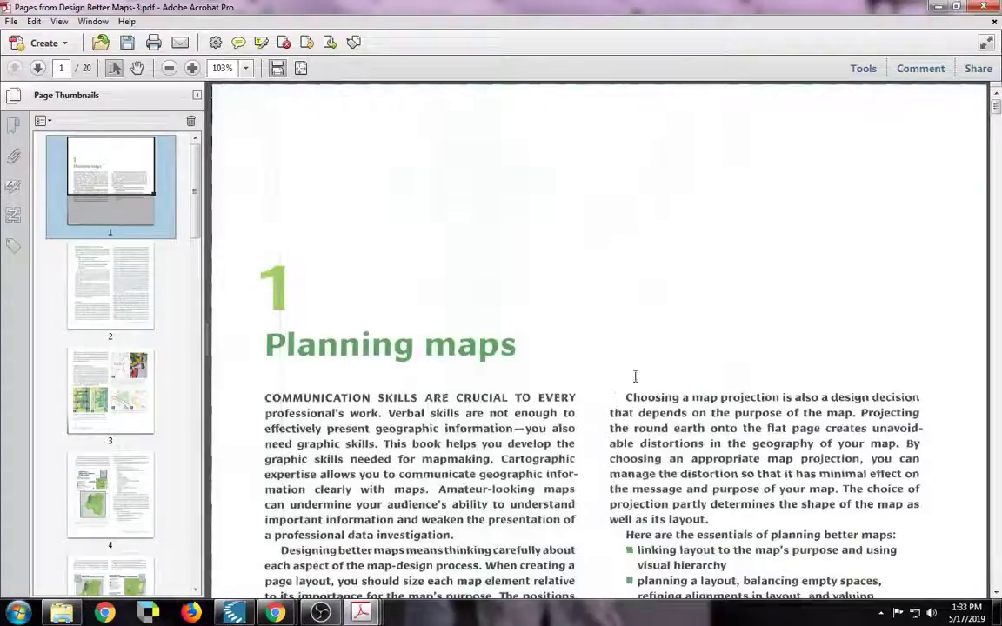
# Run Recognize Text In This File on all 20 pages with English (US) OCR settings
pyautogui.click(861, 70)
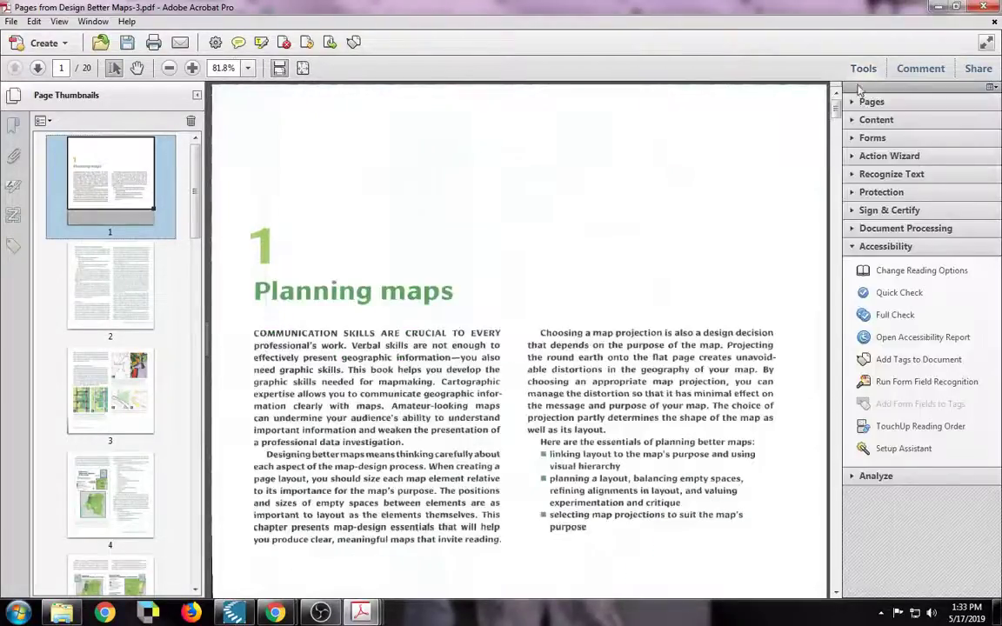
pyautogui.click(889, 176)
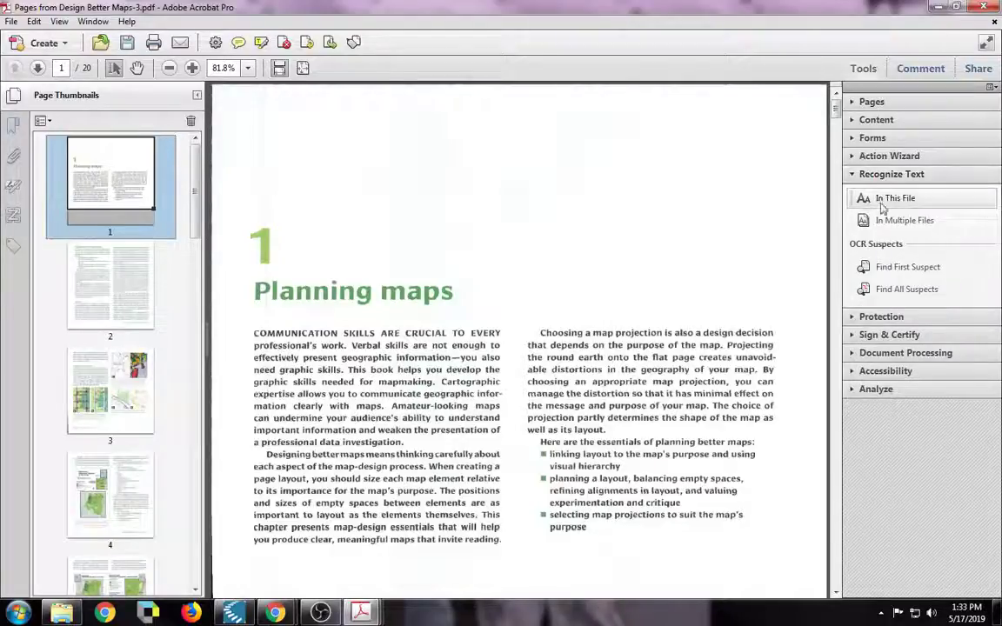
pyautogui.click(888, 202)
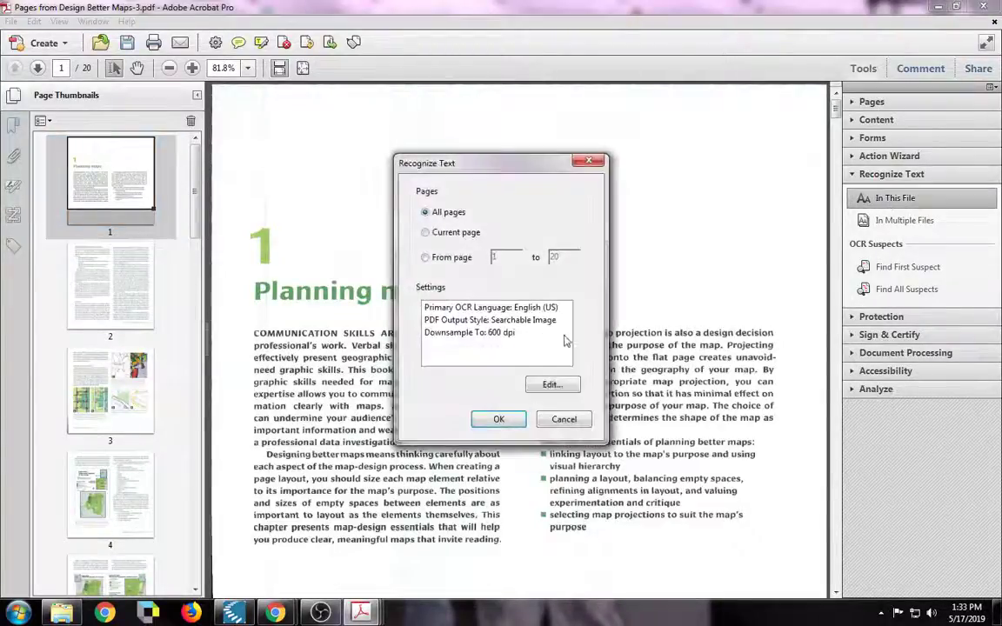
pyautogui.click(505, 310)
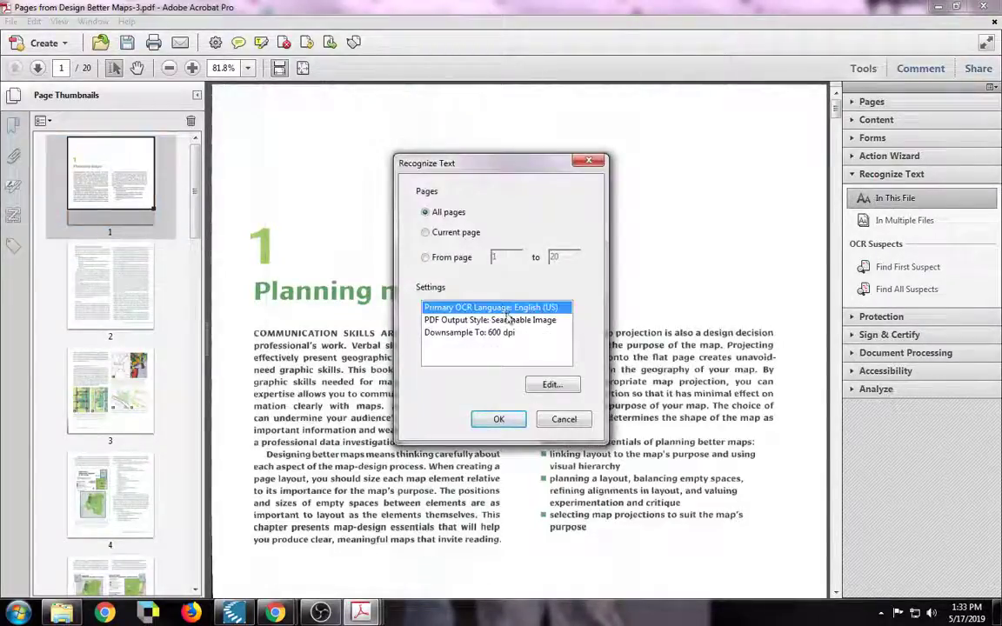
pyautogui.click(491, 421)
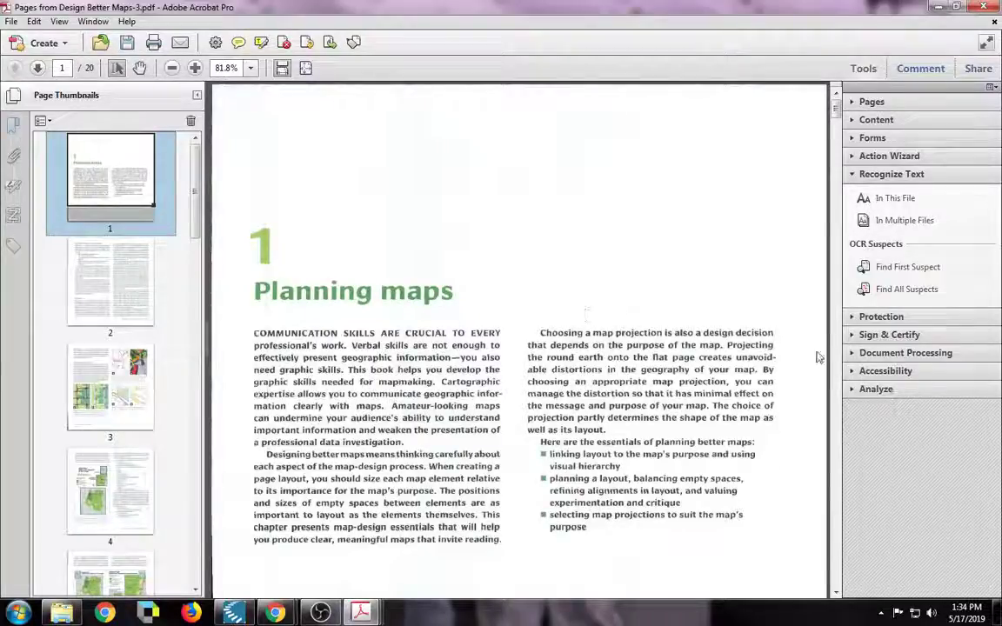
# Run Add Tags to Document from the Accessibility tools to tag the whole Chapter 1 extract
pyautogui.click(884, 370)
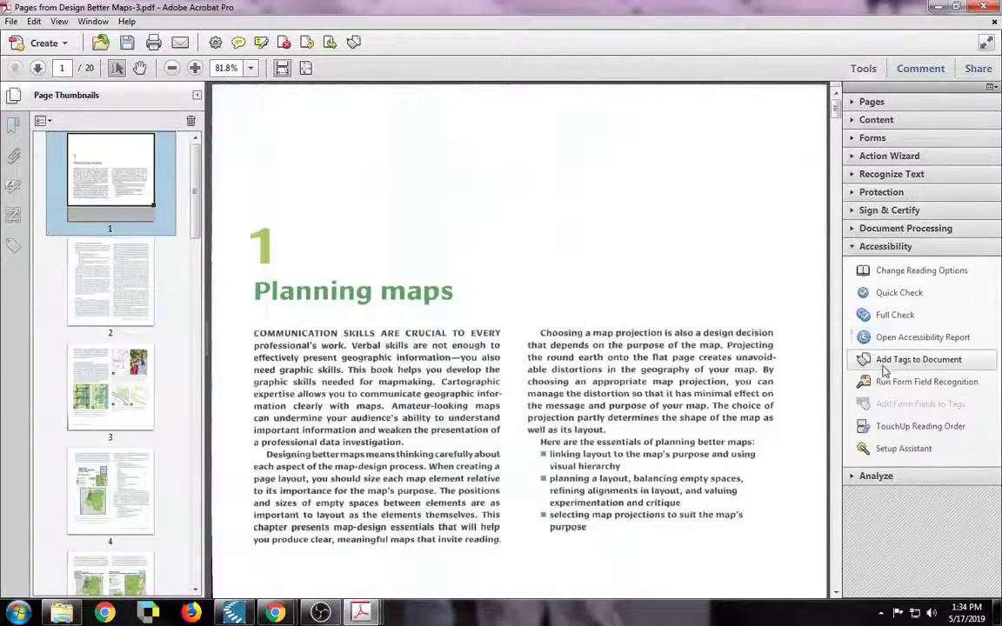
pyautogui.click(880, 361)
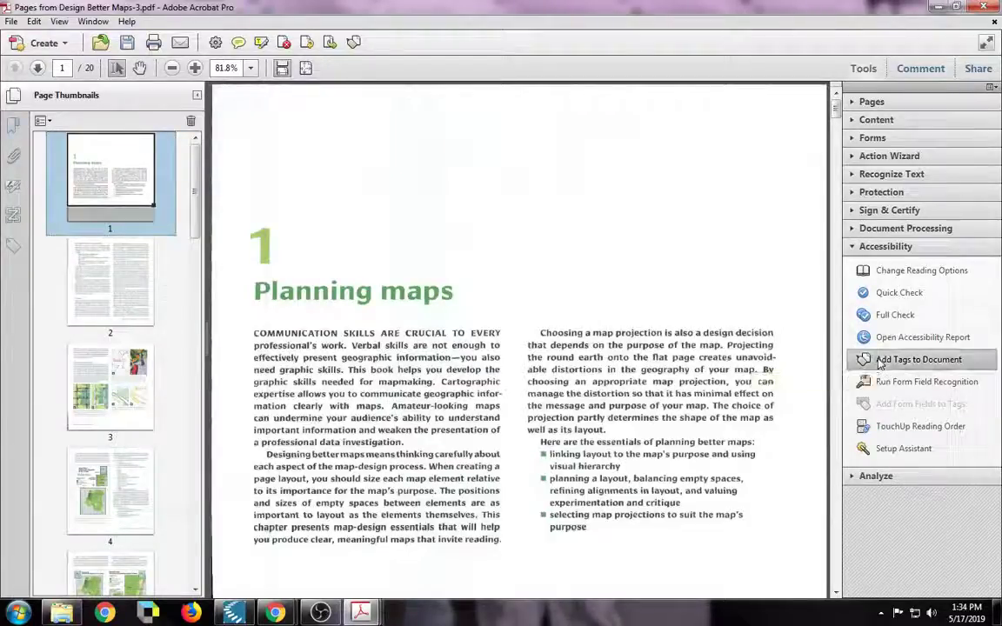